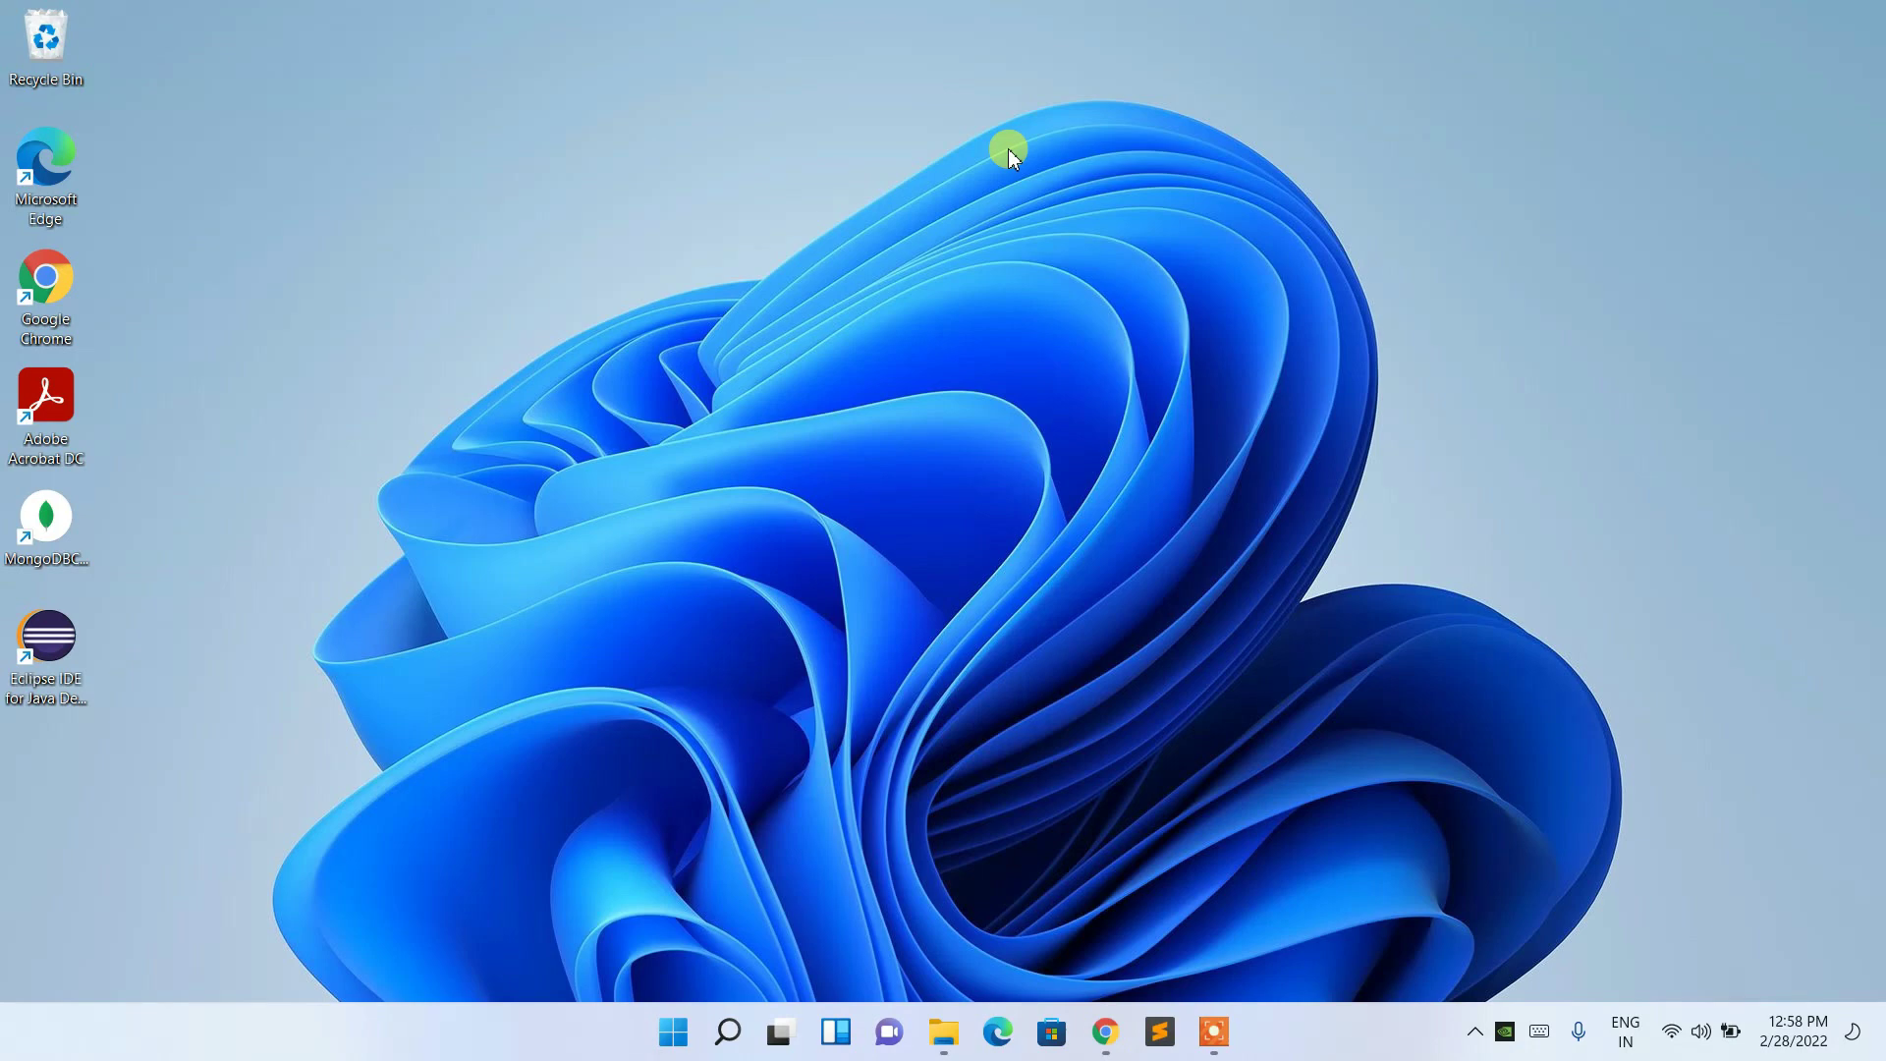
- Launch Google Chrome from its taskbar icon
click(1107, 1030)
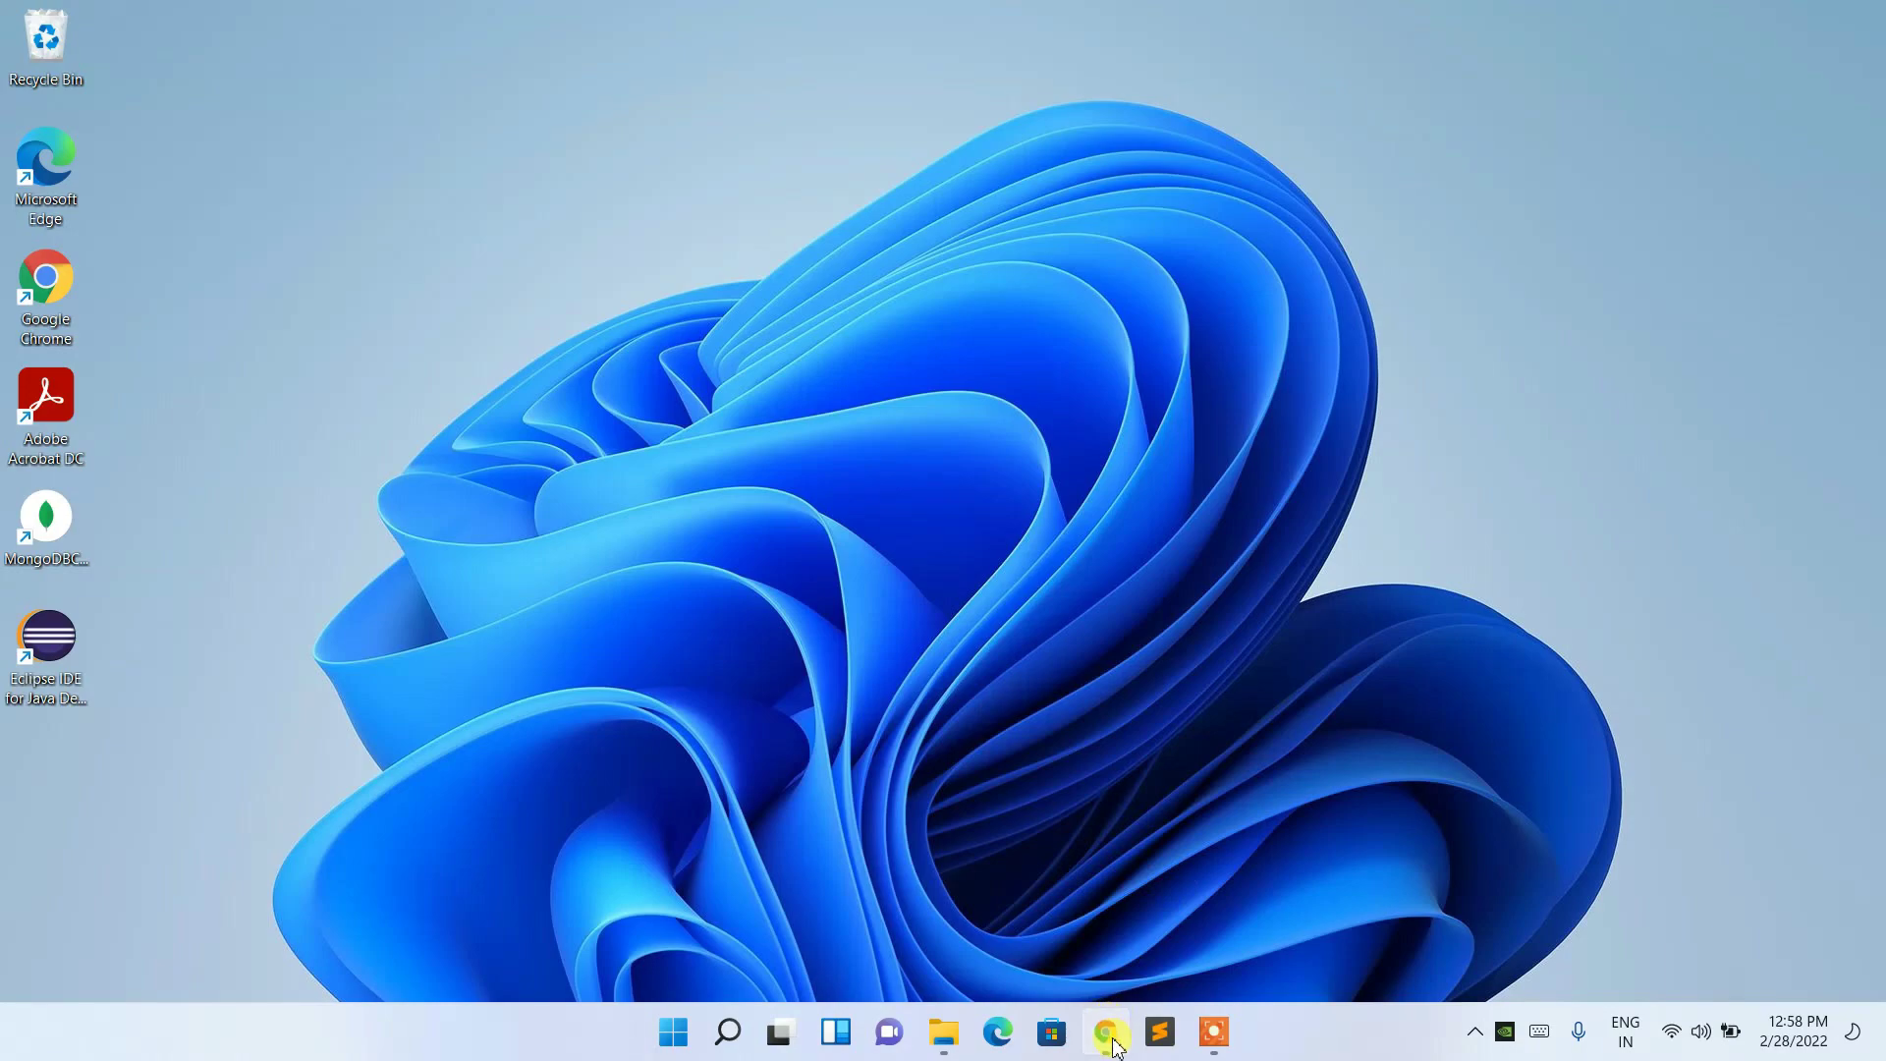
- Search Google for 'wps office download' and open the official wps.com result
click(702, 64)
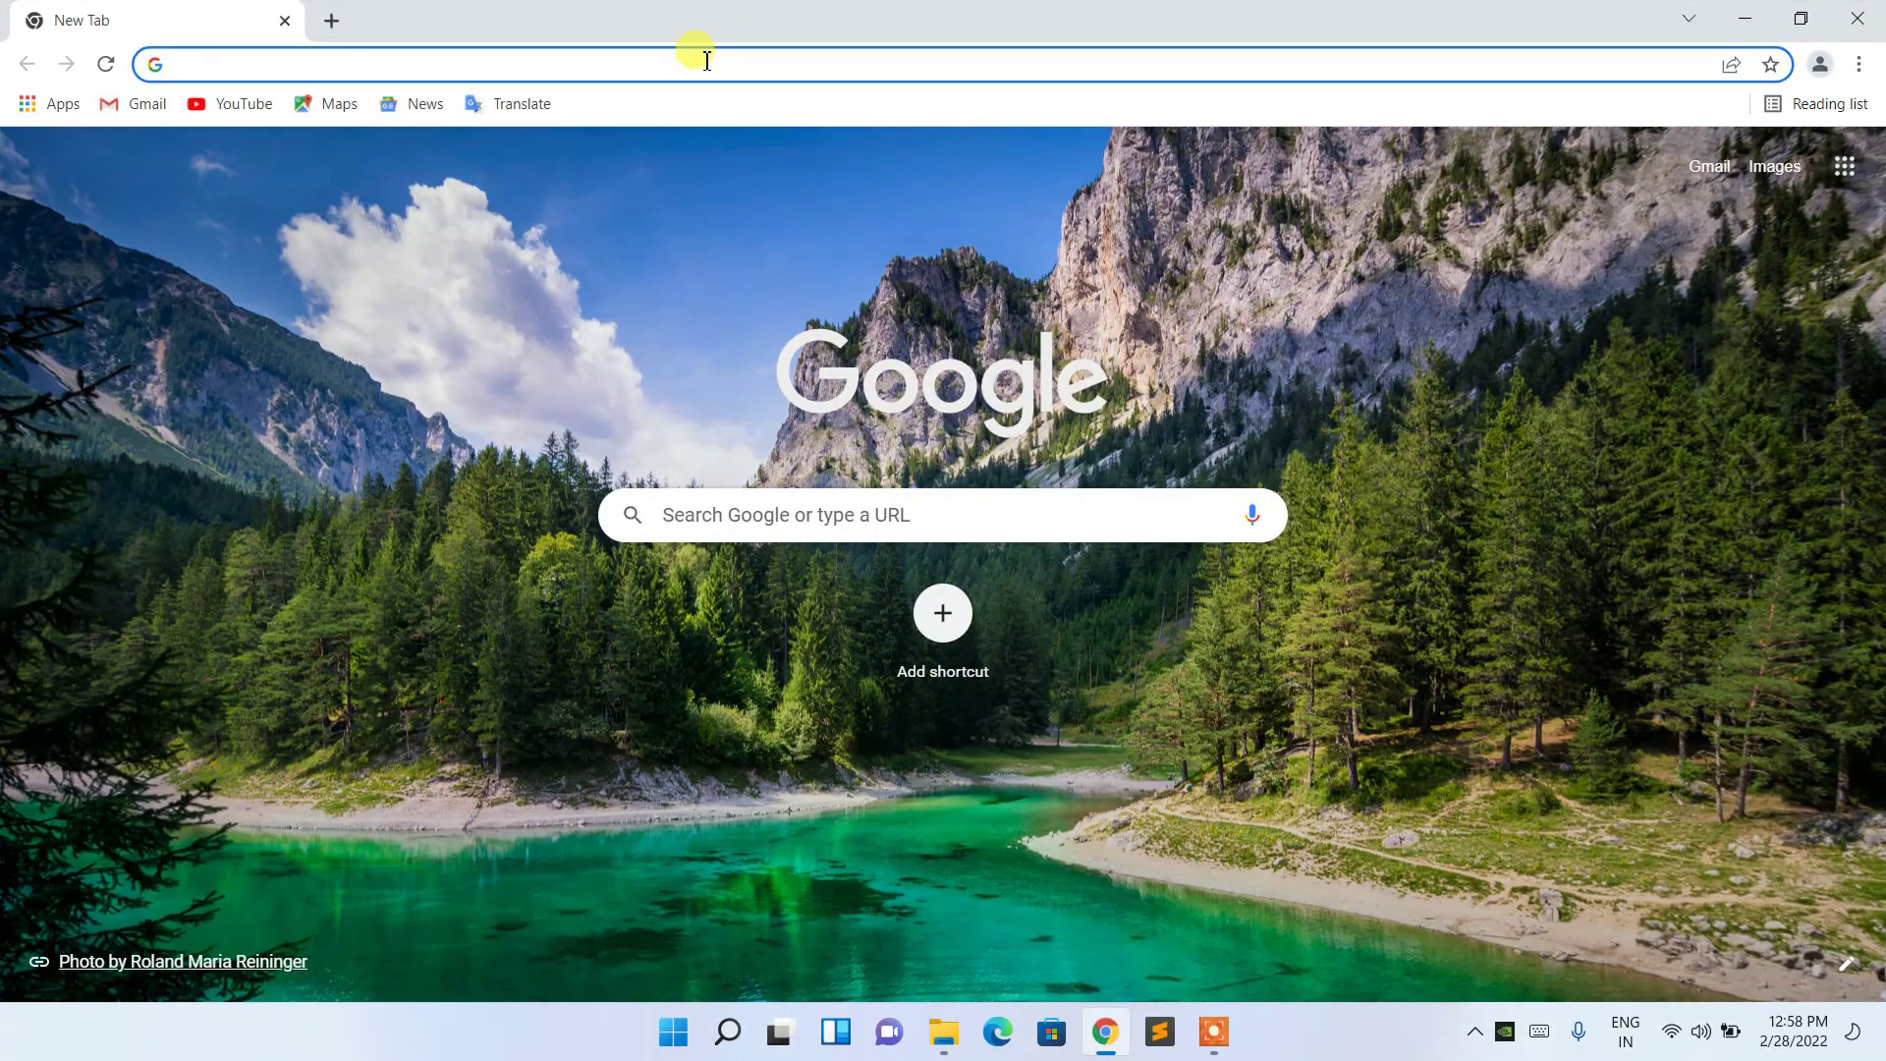
text(wps)
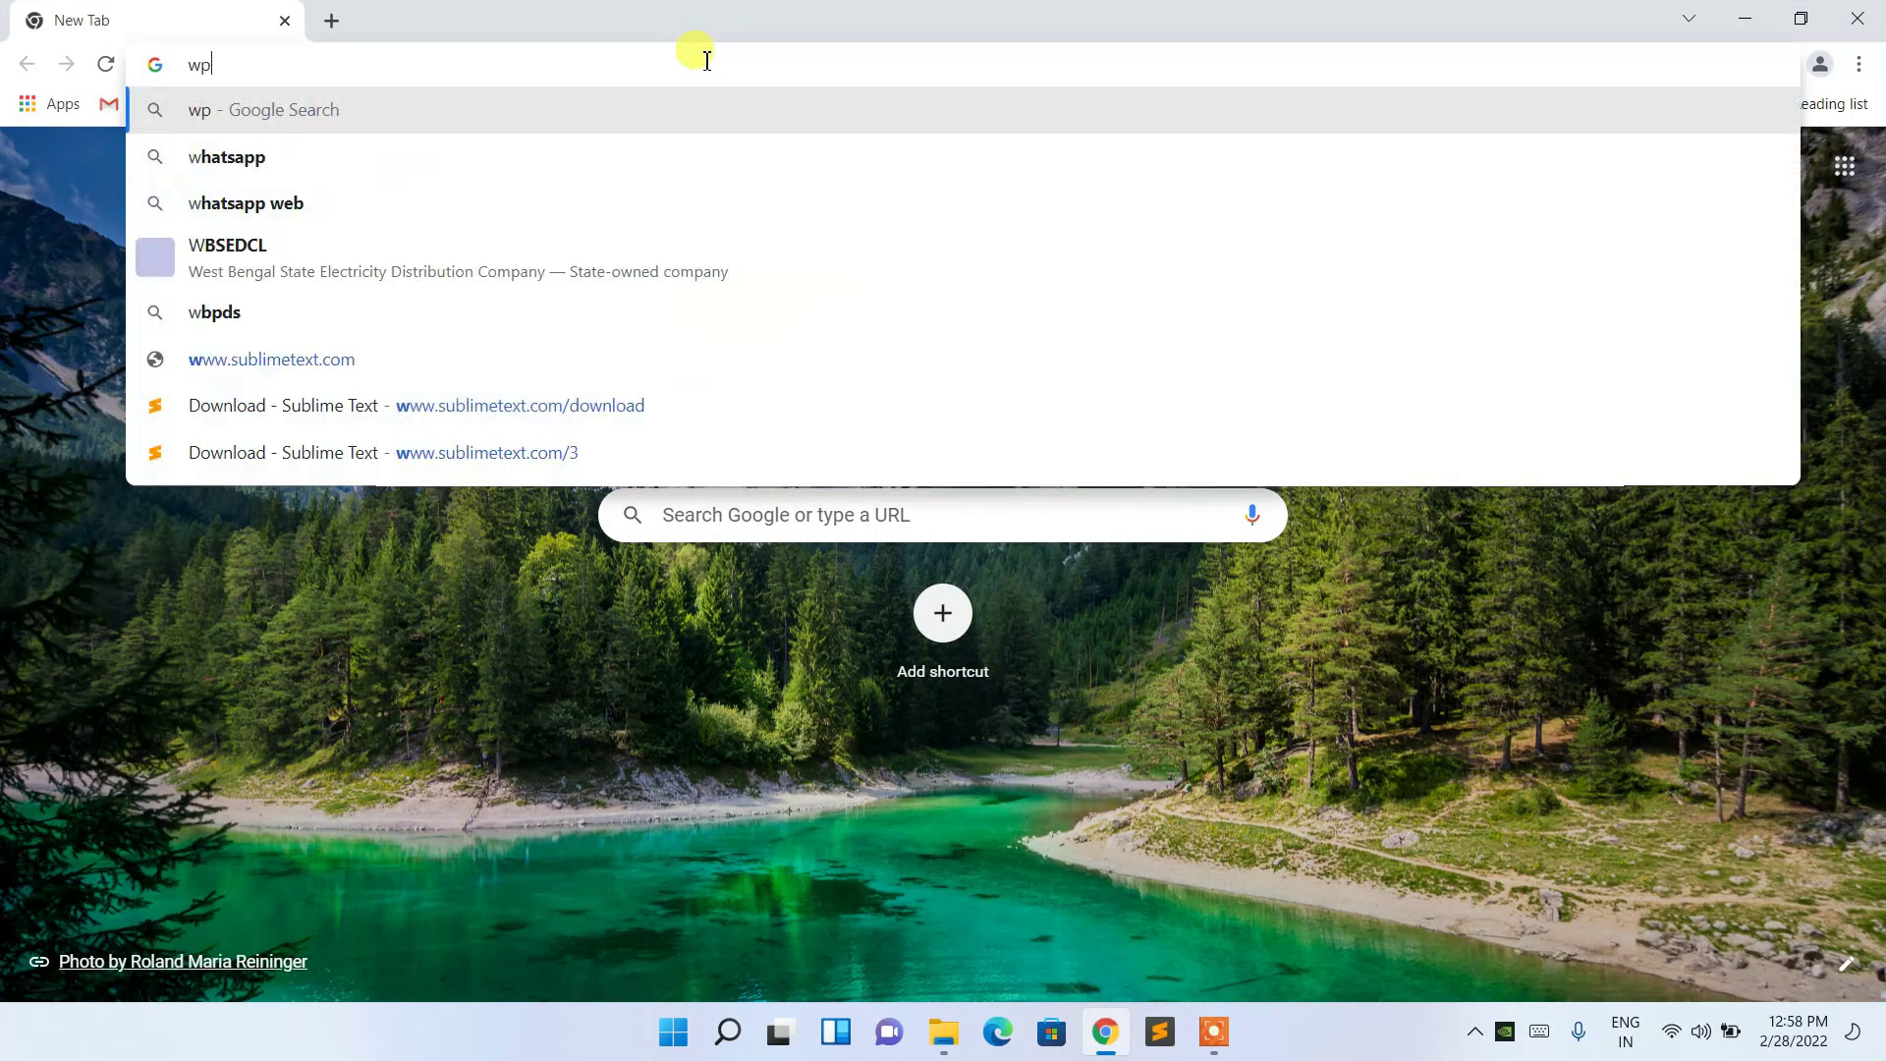
key(Down)
key(Down)
key(Return)
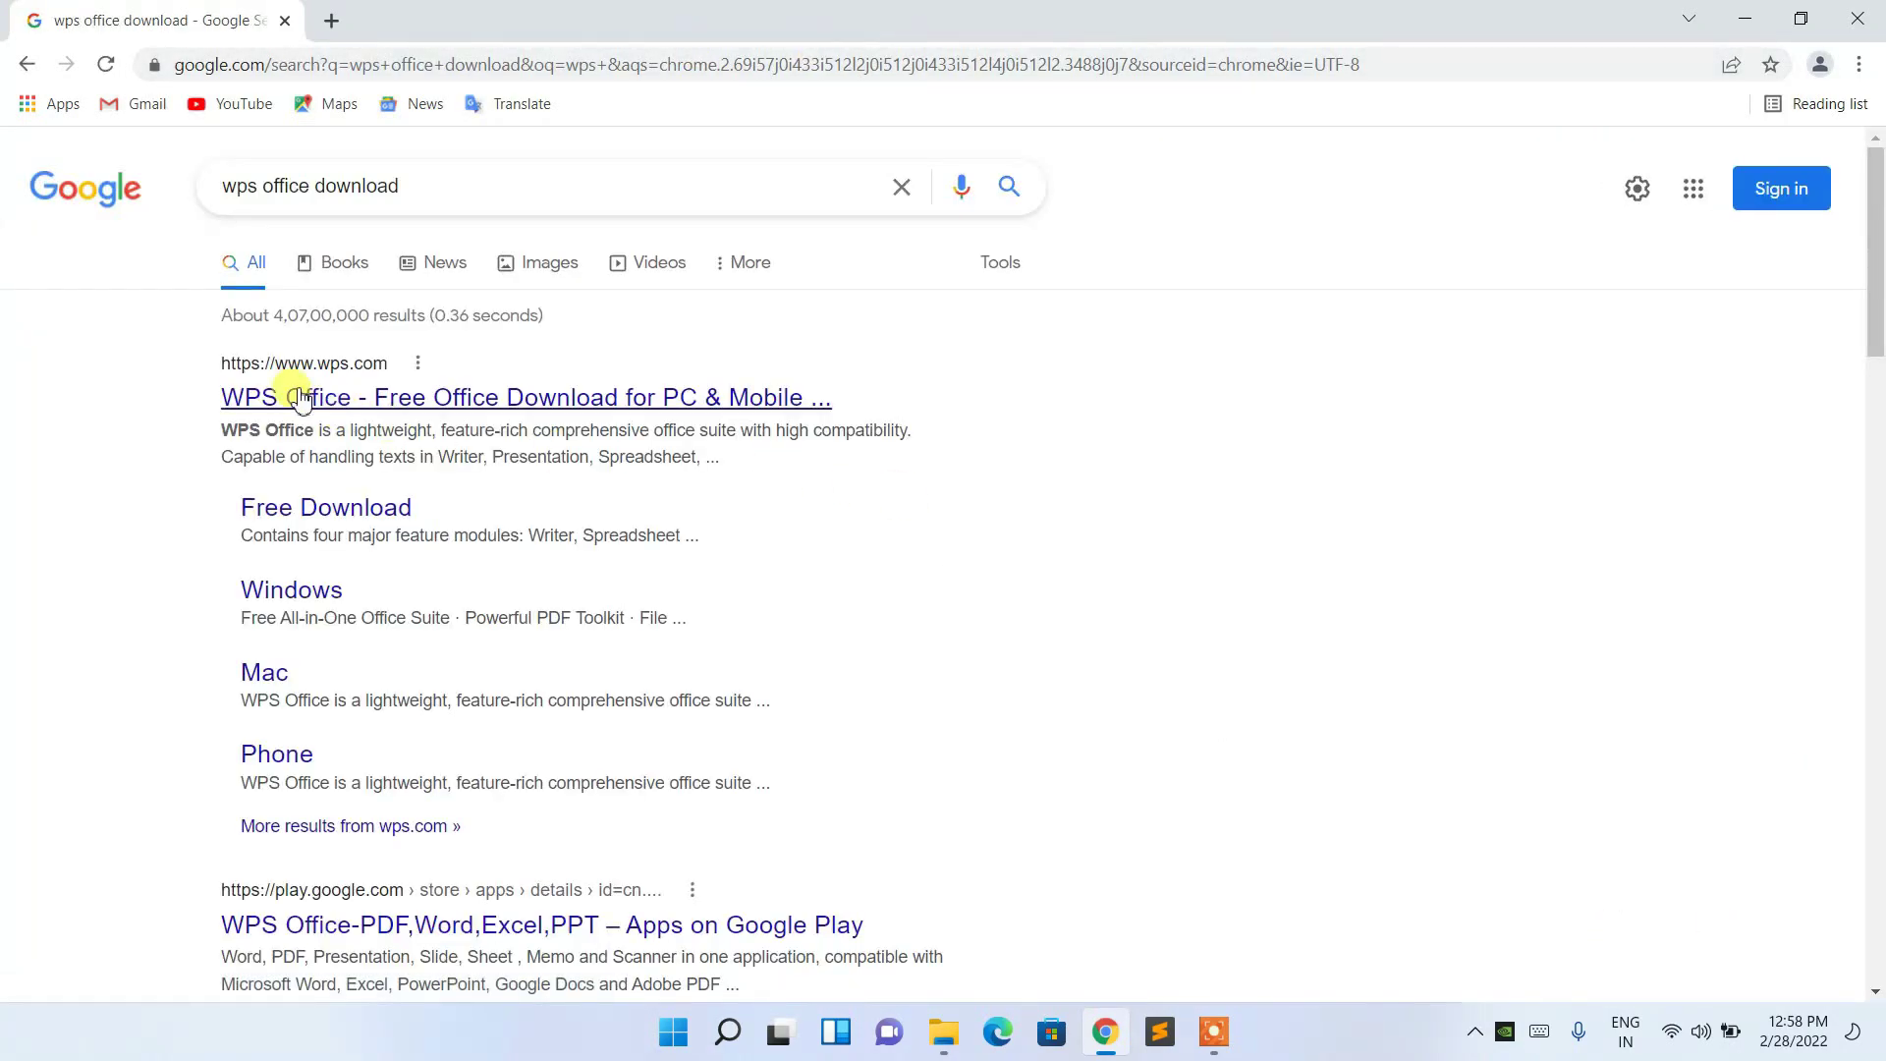
click(407, 401)
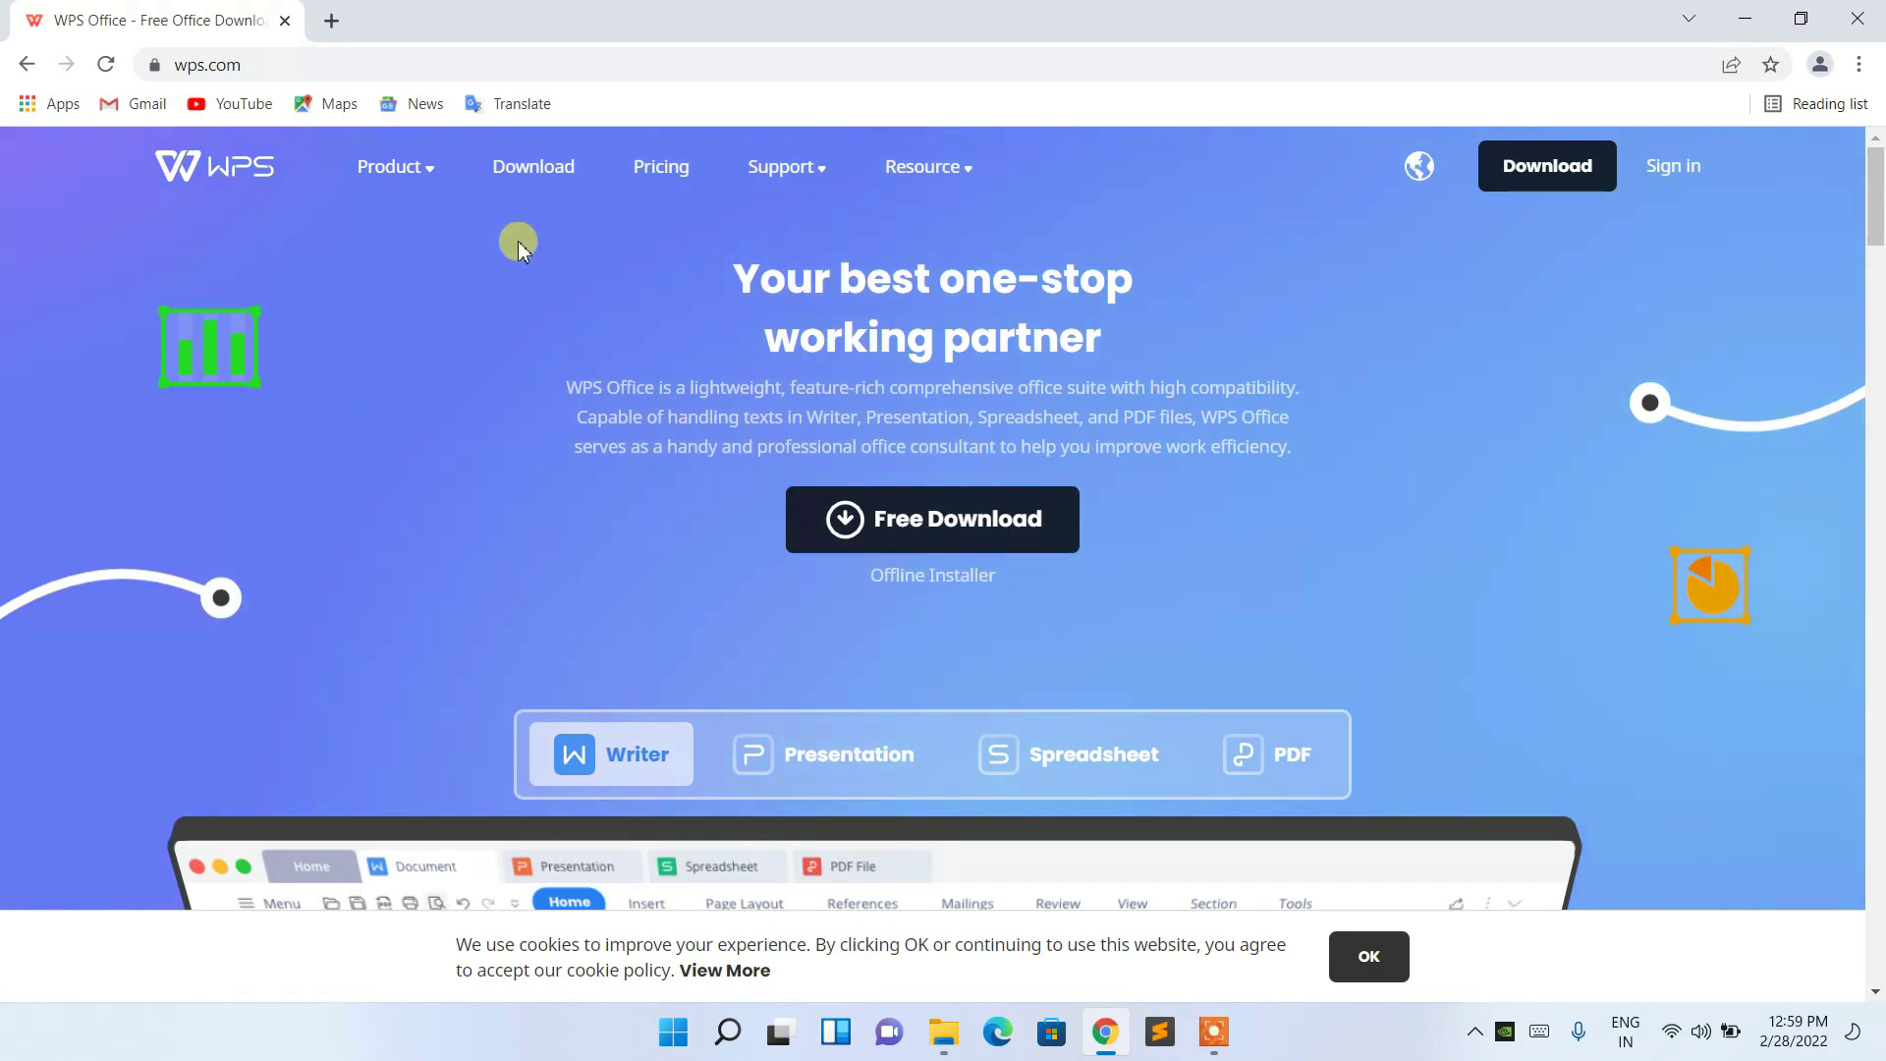
- Download wps_office_inst.exe with Free Download and run the installer
click(951, 531)
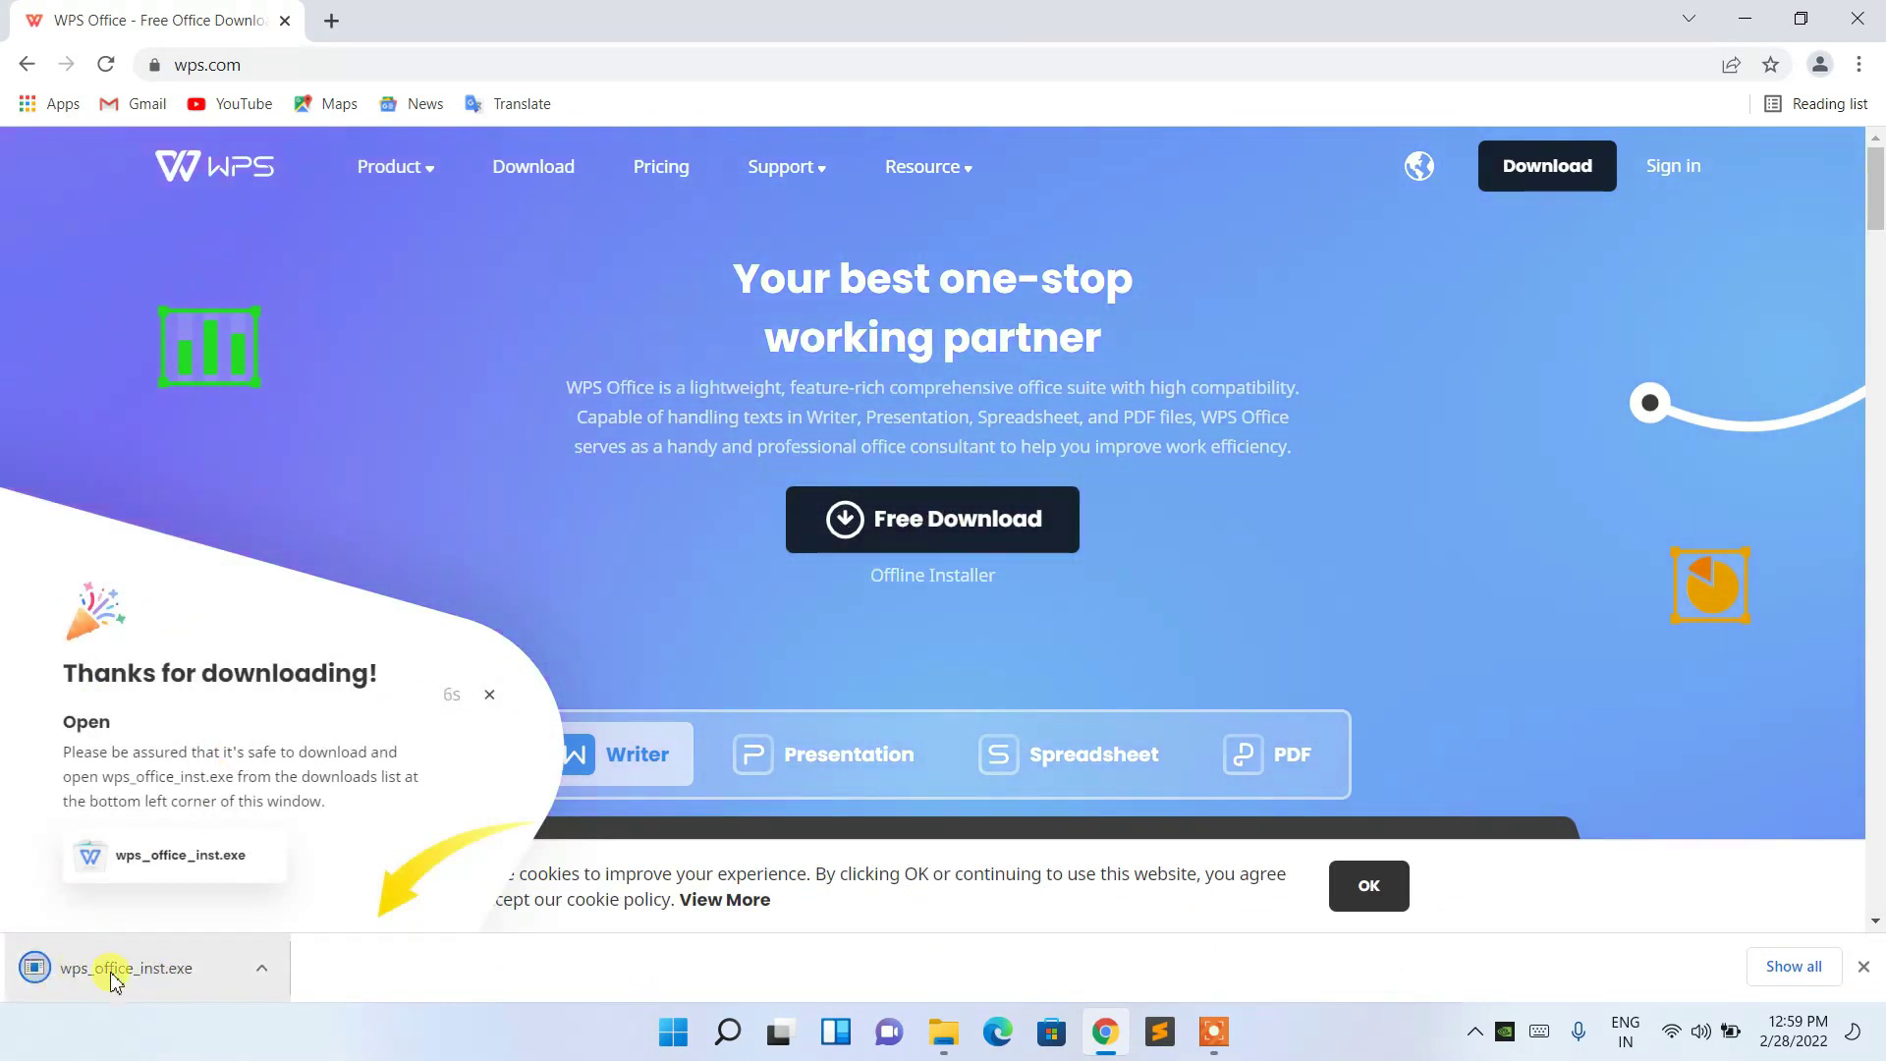
click(113, 978)
click(113, 978)
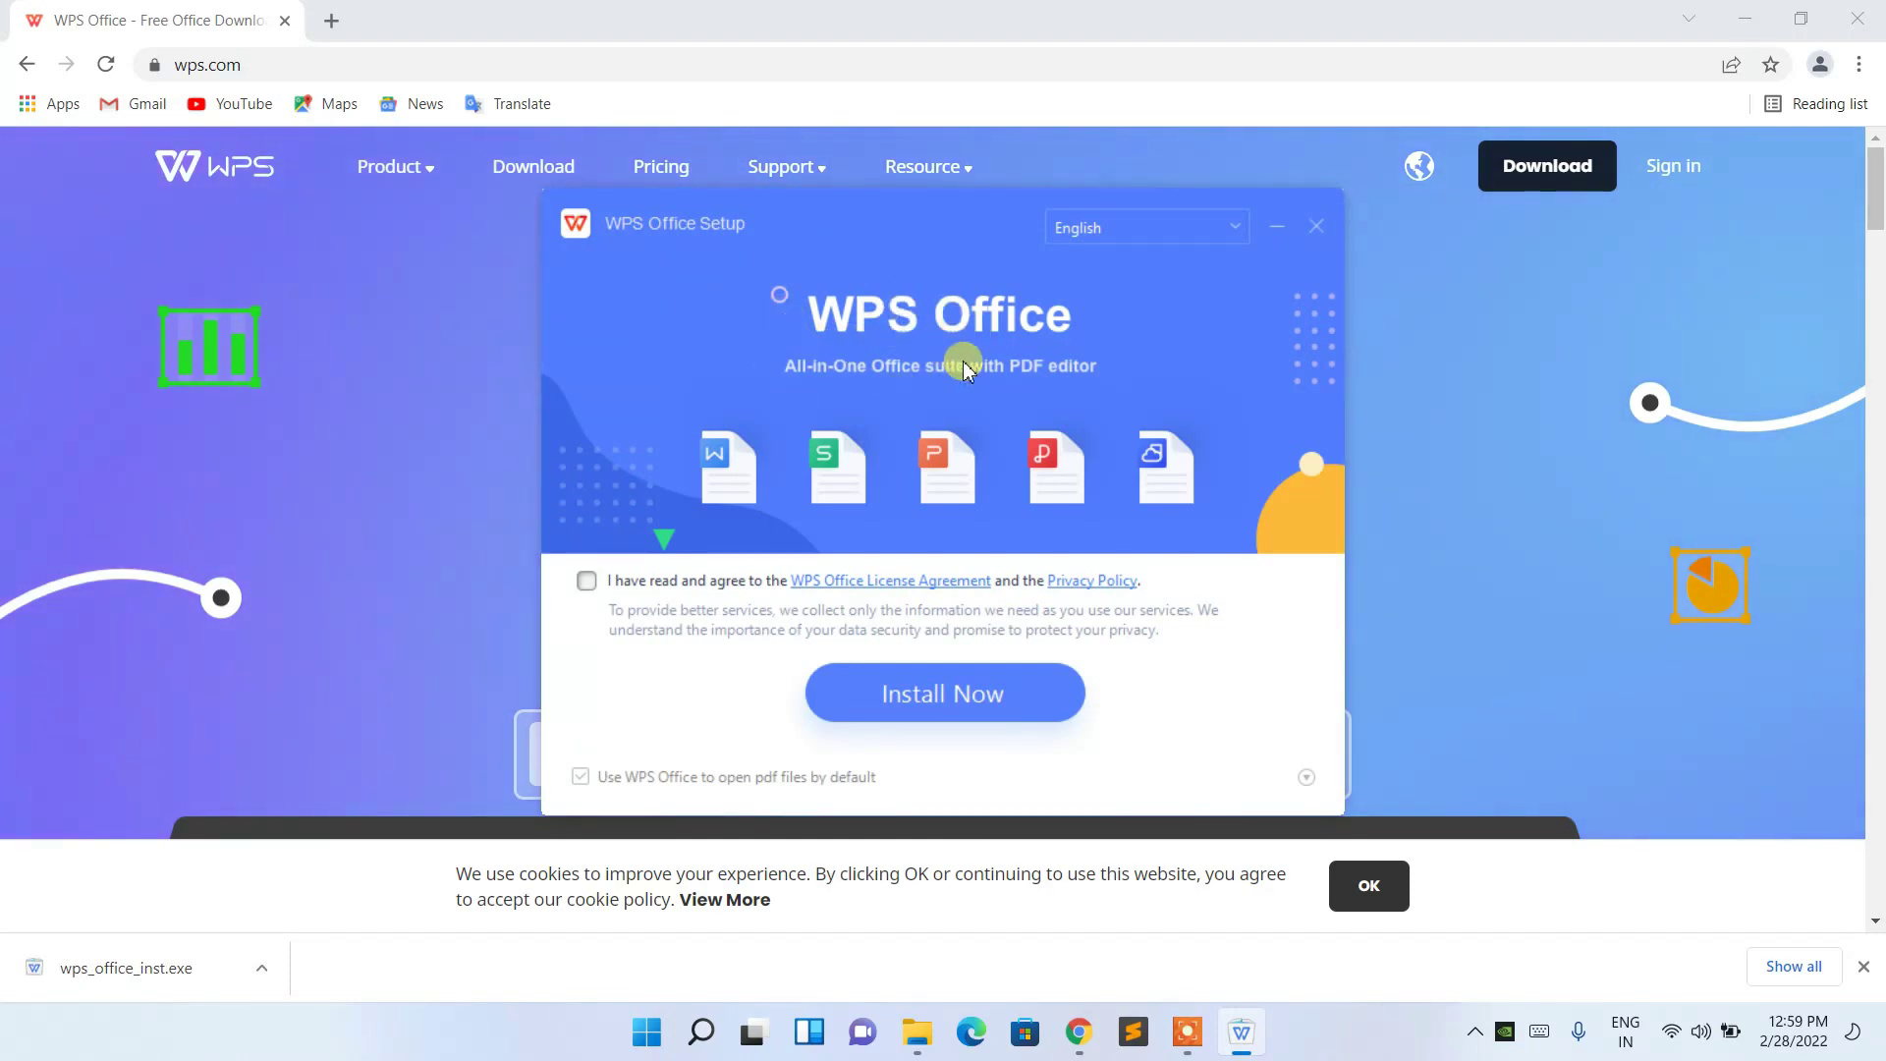
- Minimize Chrome and start the WPS Office installation with Install Now
click(1746, 19)
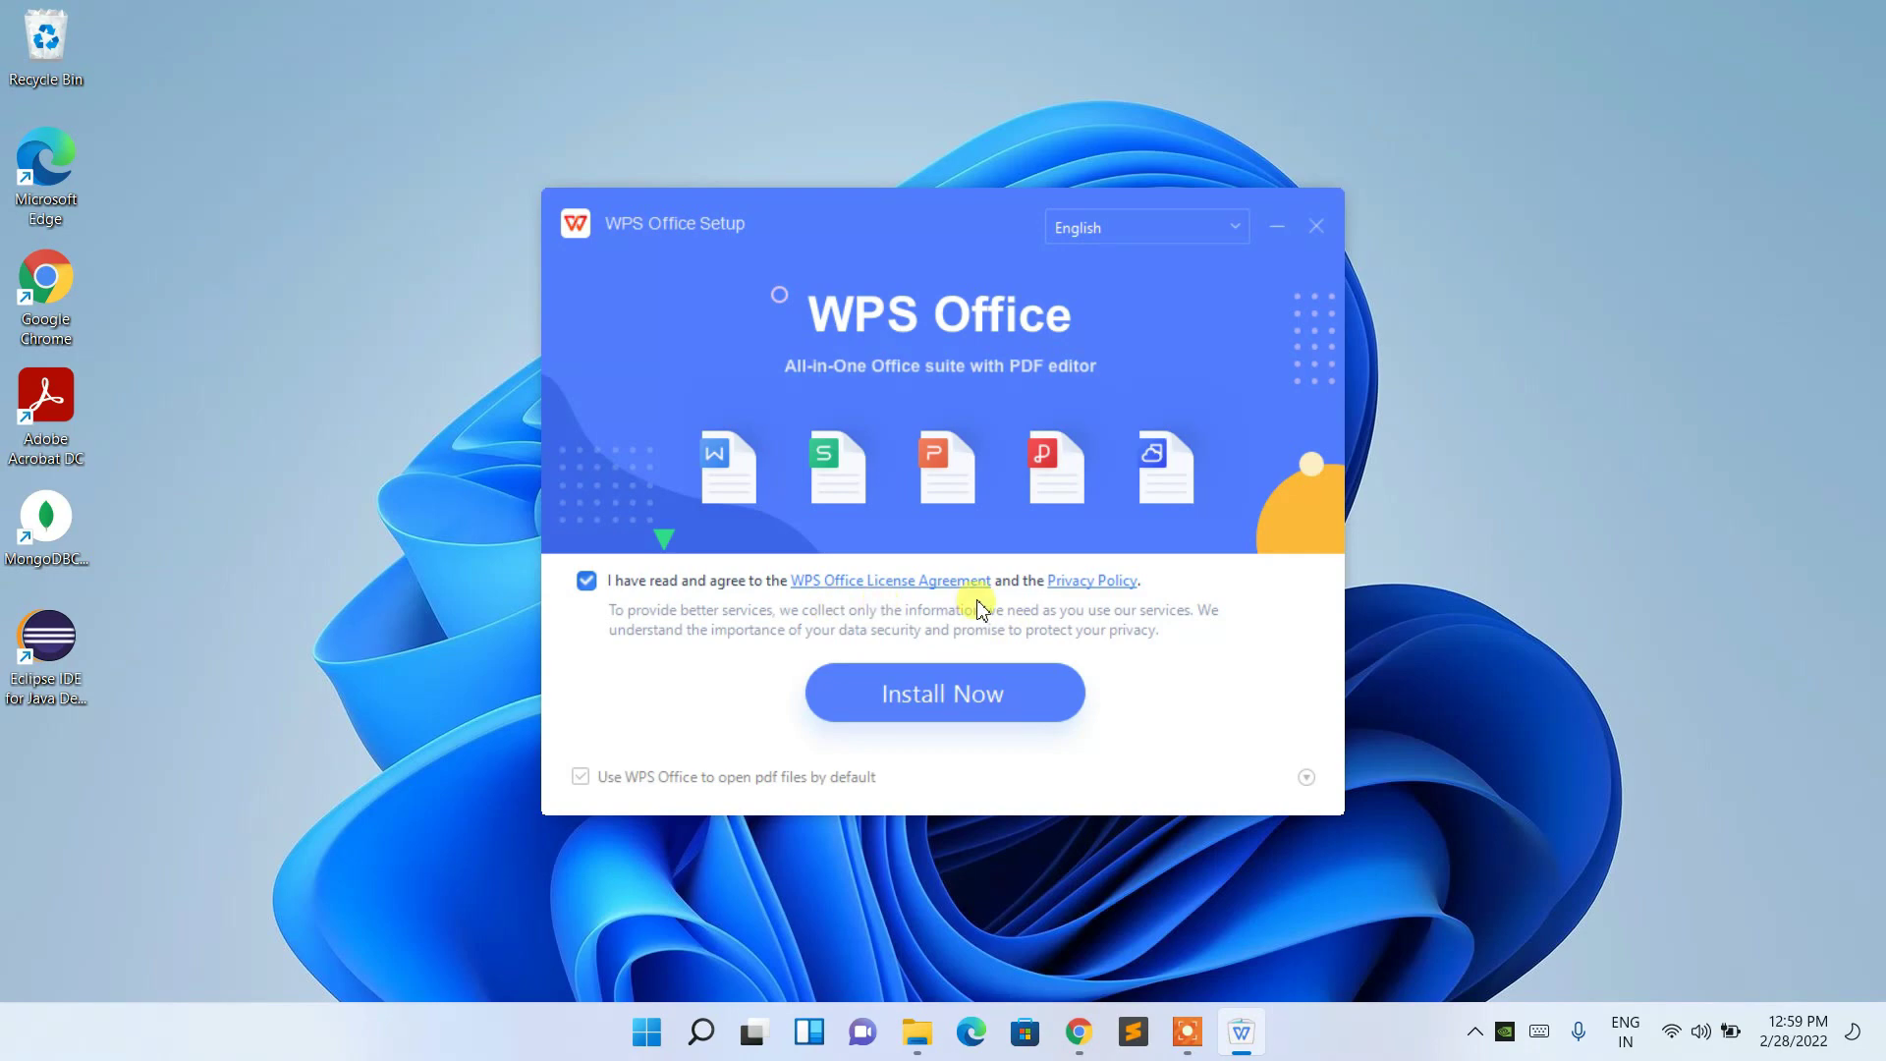
click(952, 695)
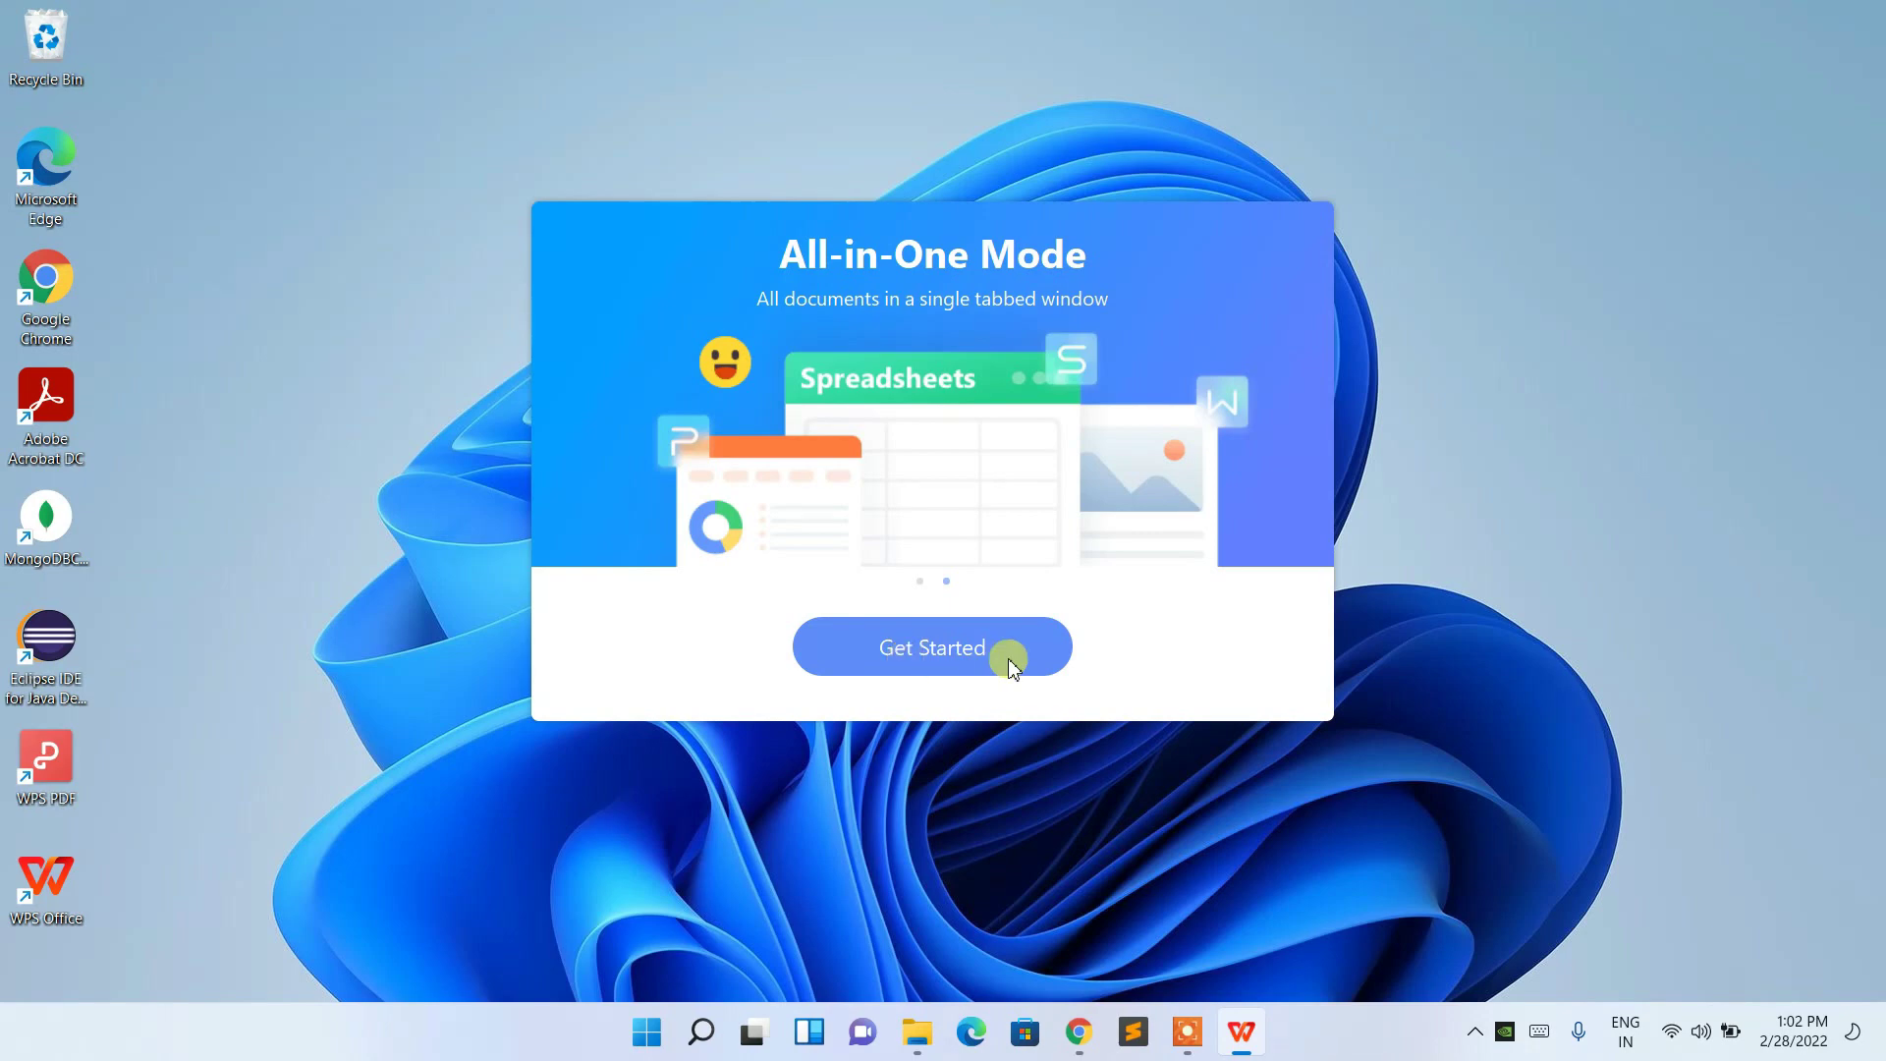
- Dismiss the WPS welcome screen, the premium trial offer and the Open File tip
click(927, 650)
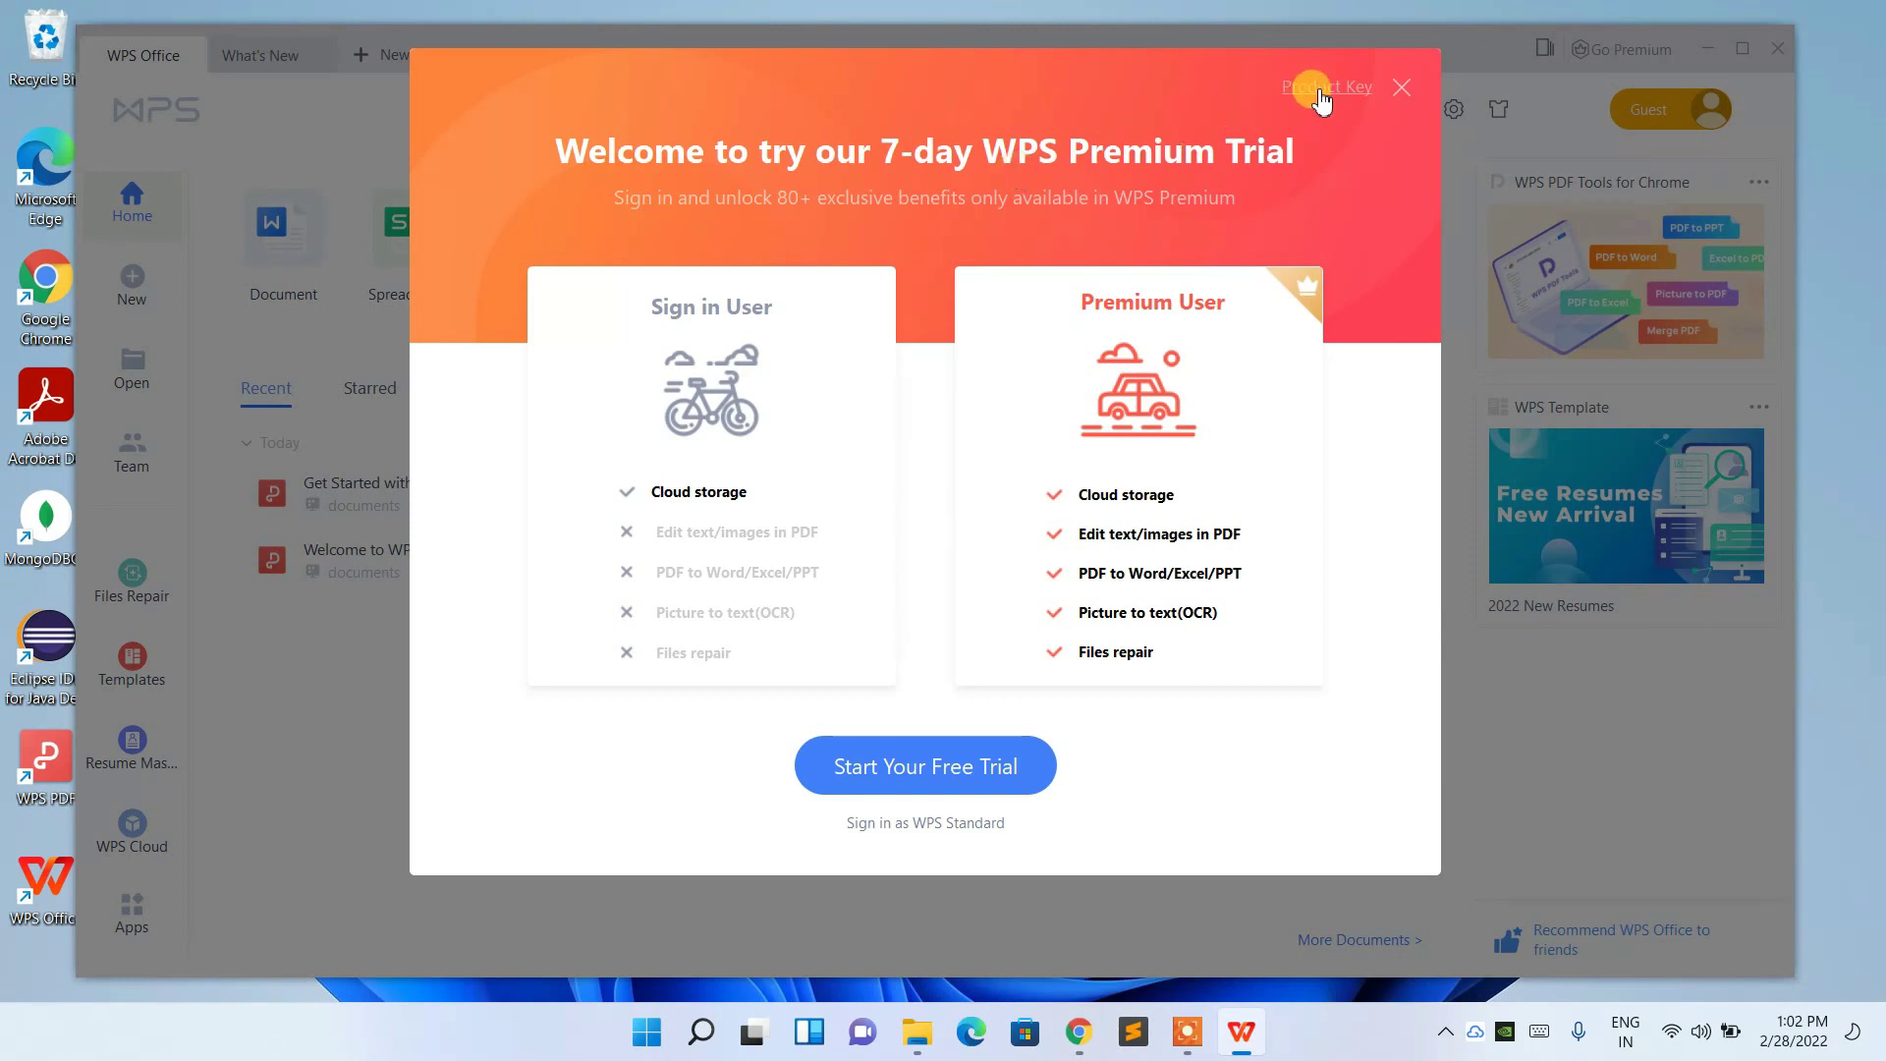
click(939, 840)
click(509, 220)
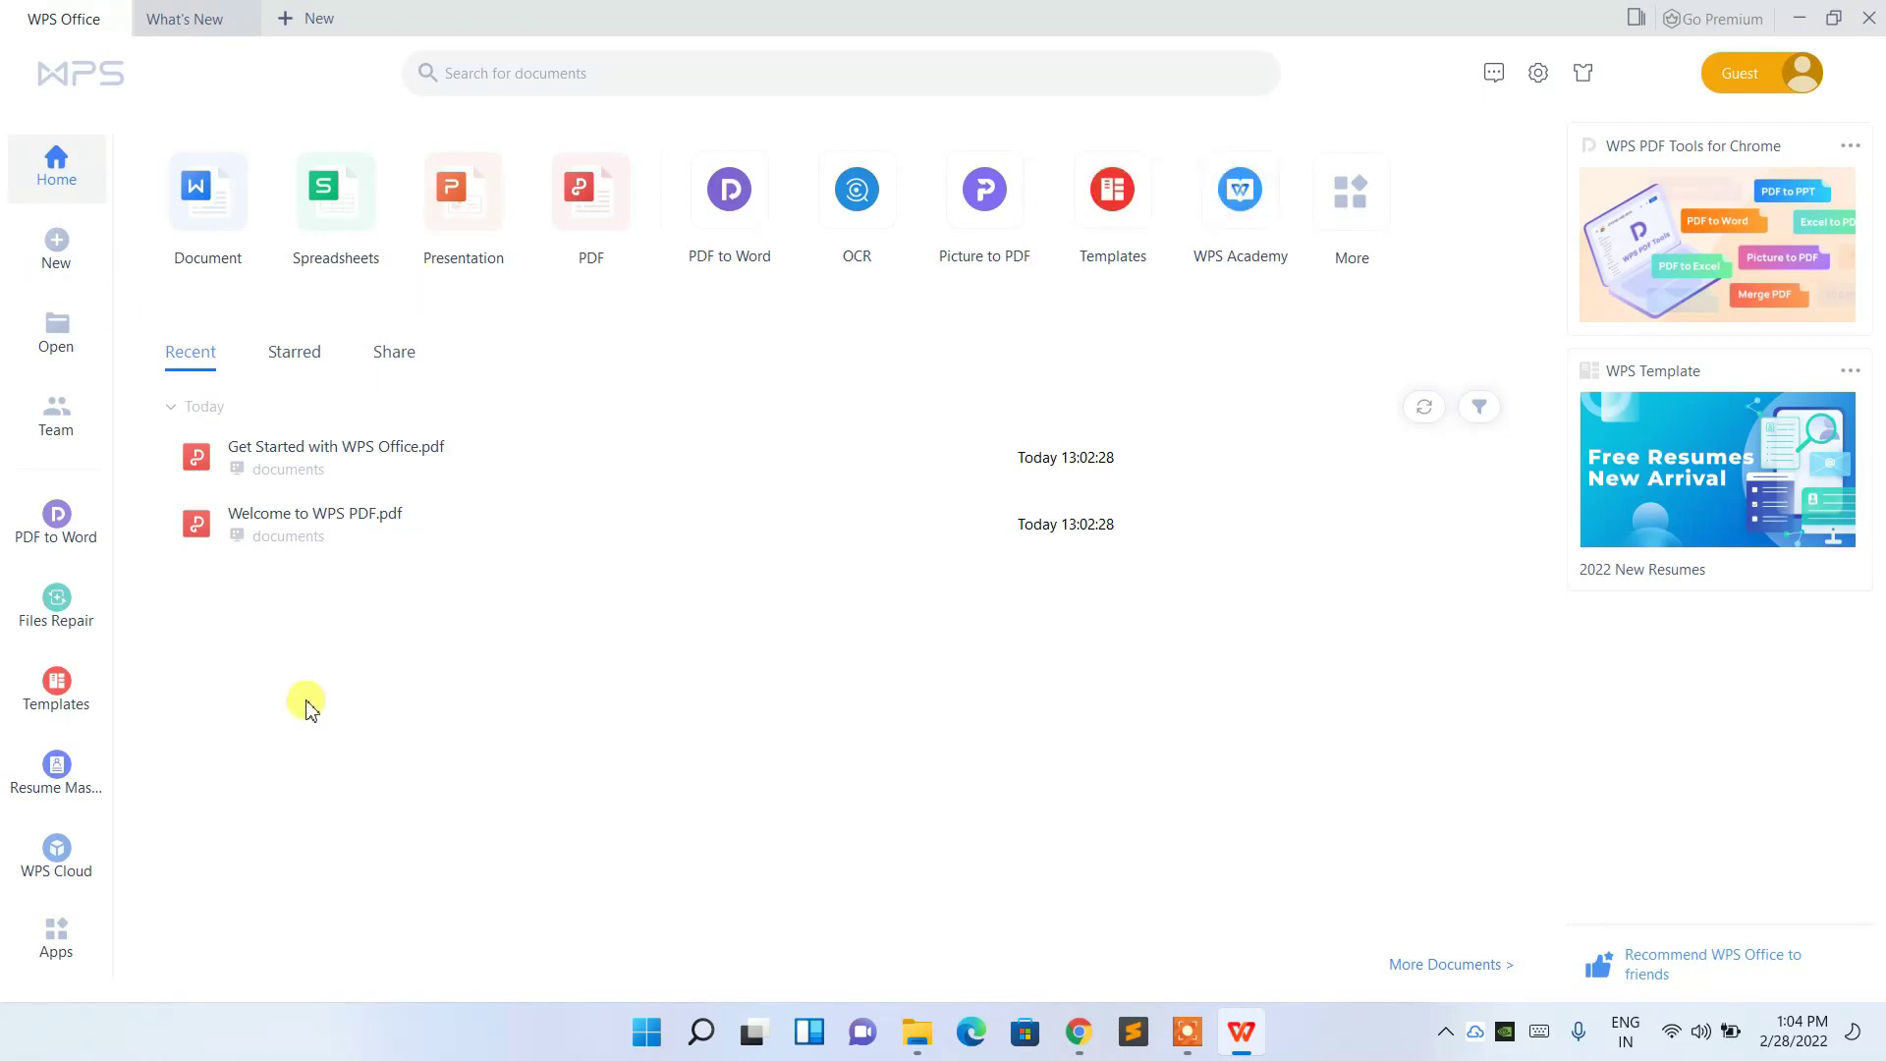
- Browse Document templates, preview Online Business Banner, then close its sign-in prompt and preview
click(222, 209)
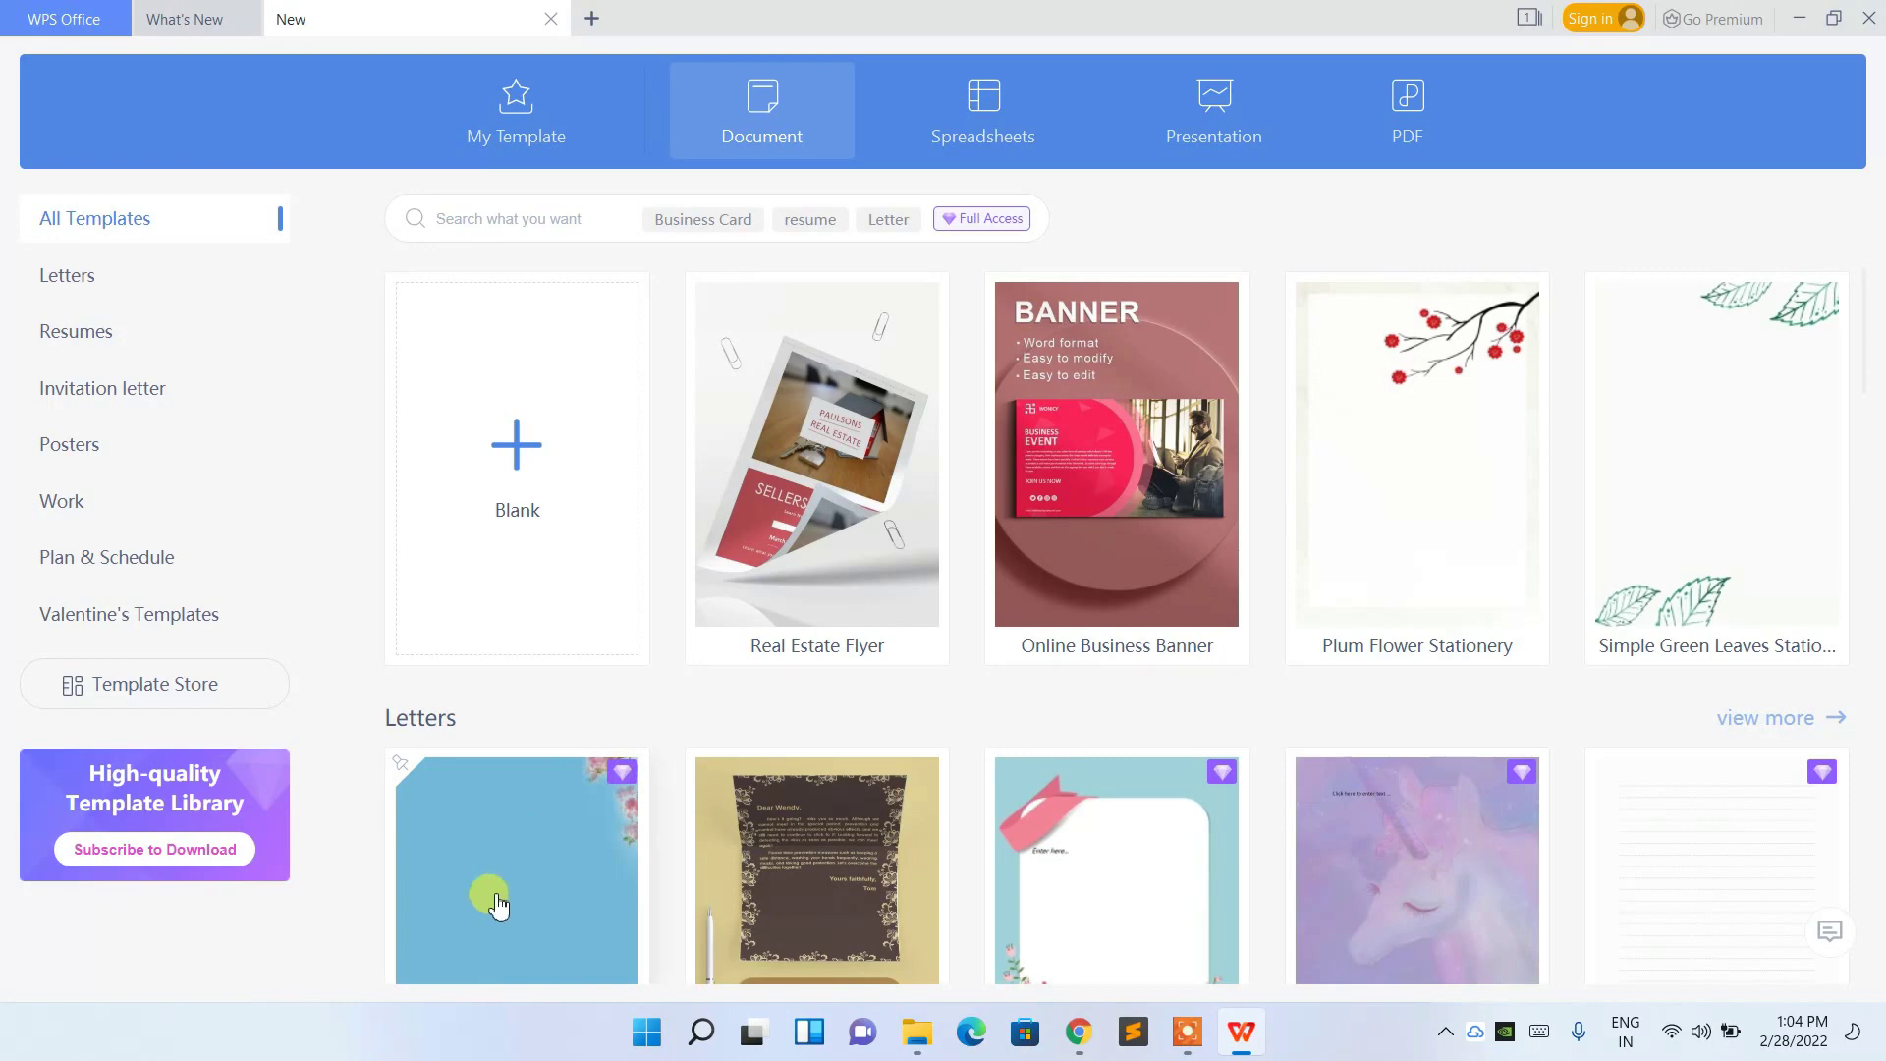
mouse_move(1098, 462)
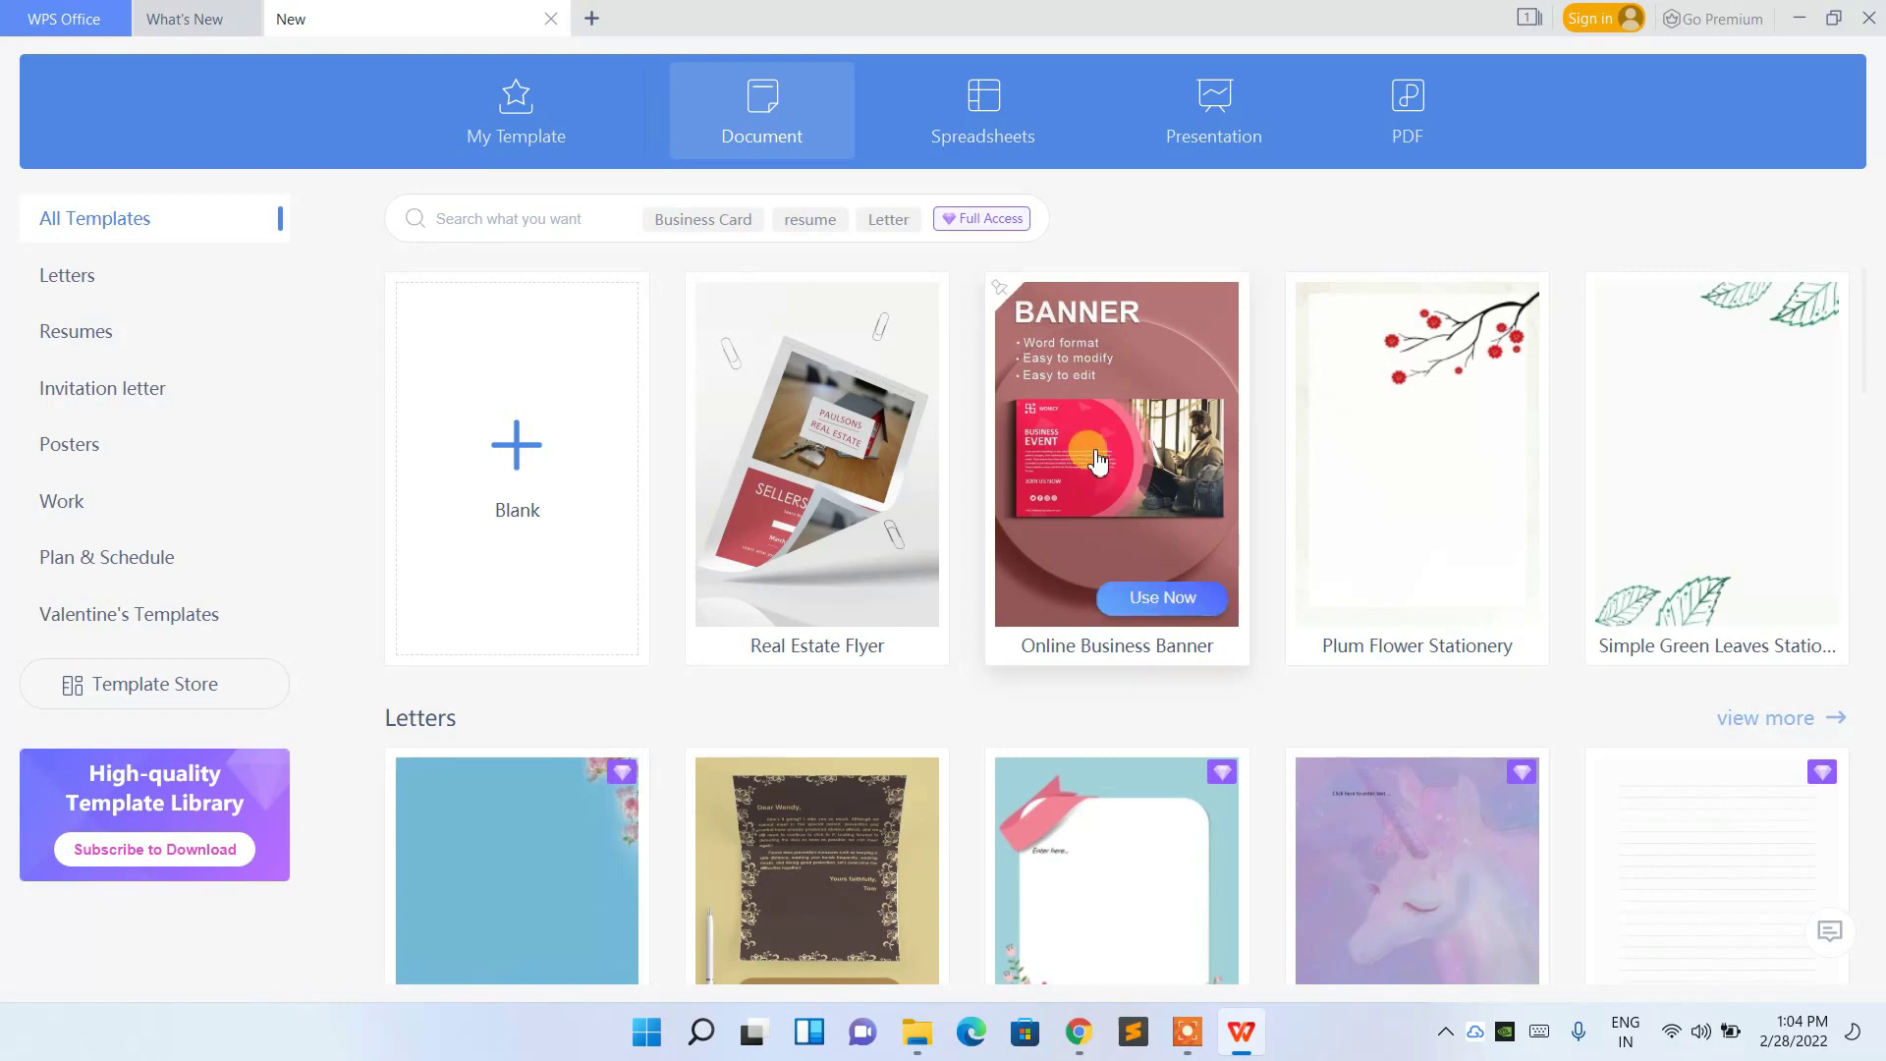
click(1142, 377)
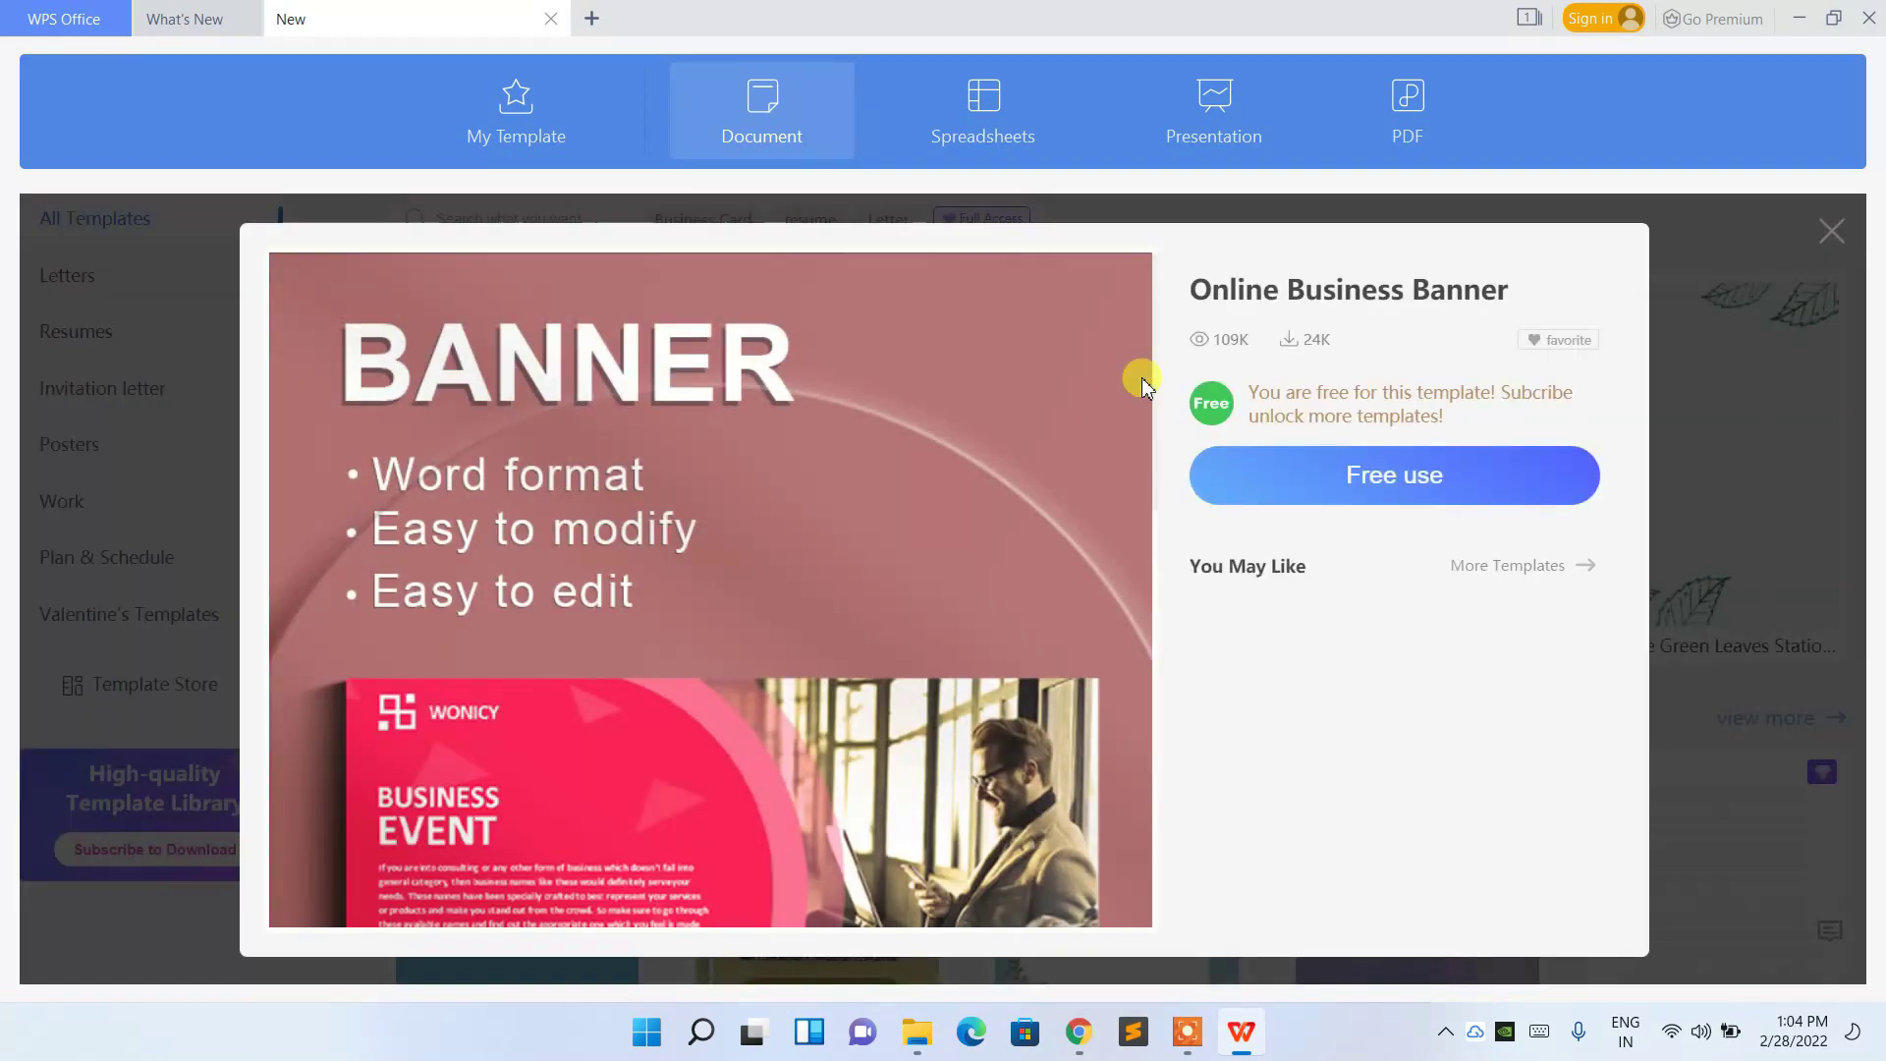
click(1401, 498)
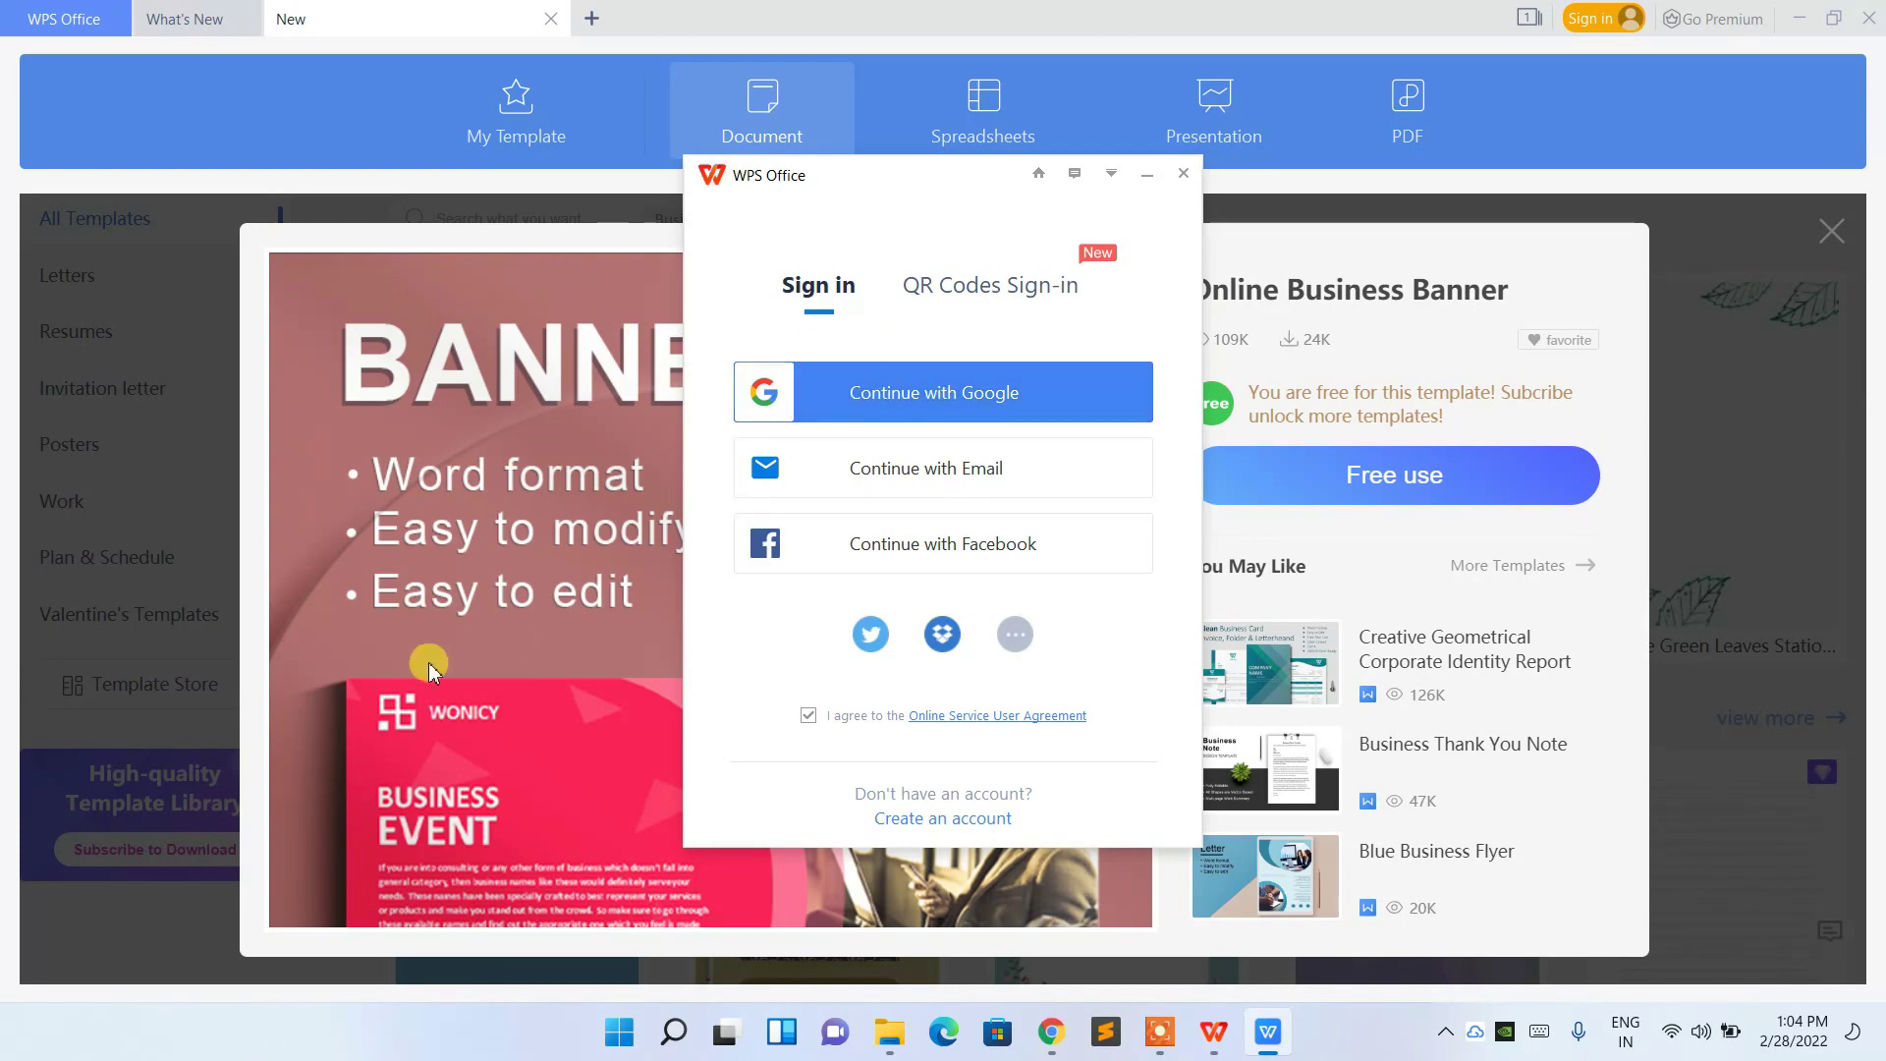
click(1183, 175)
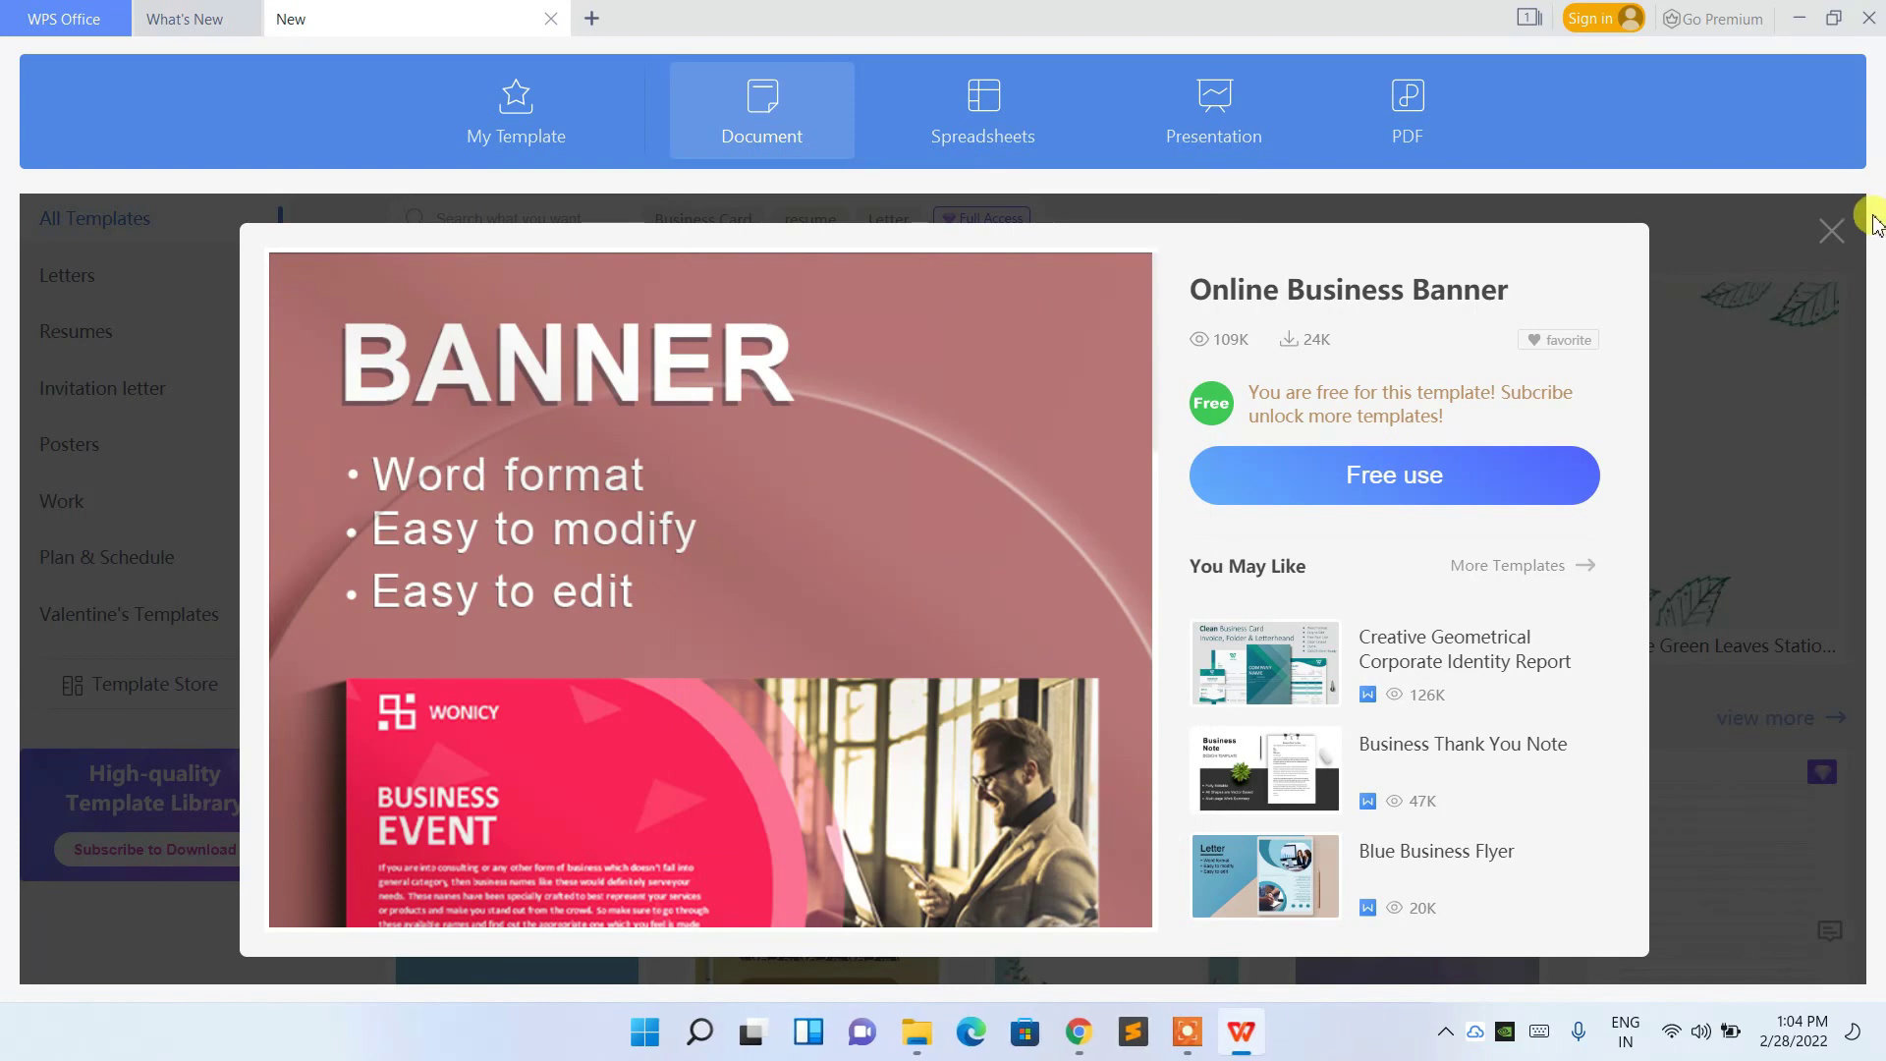
click(1830, 229)
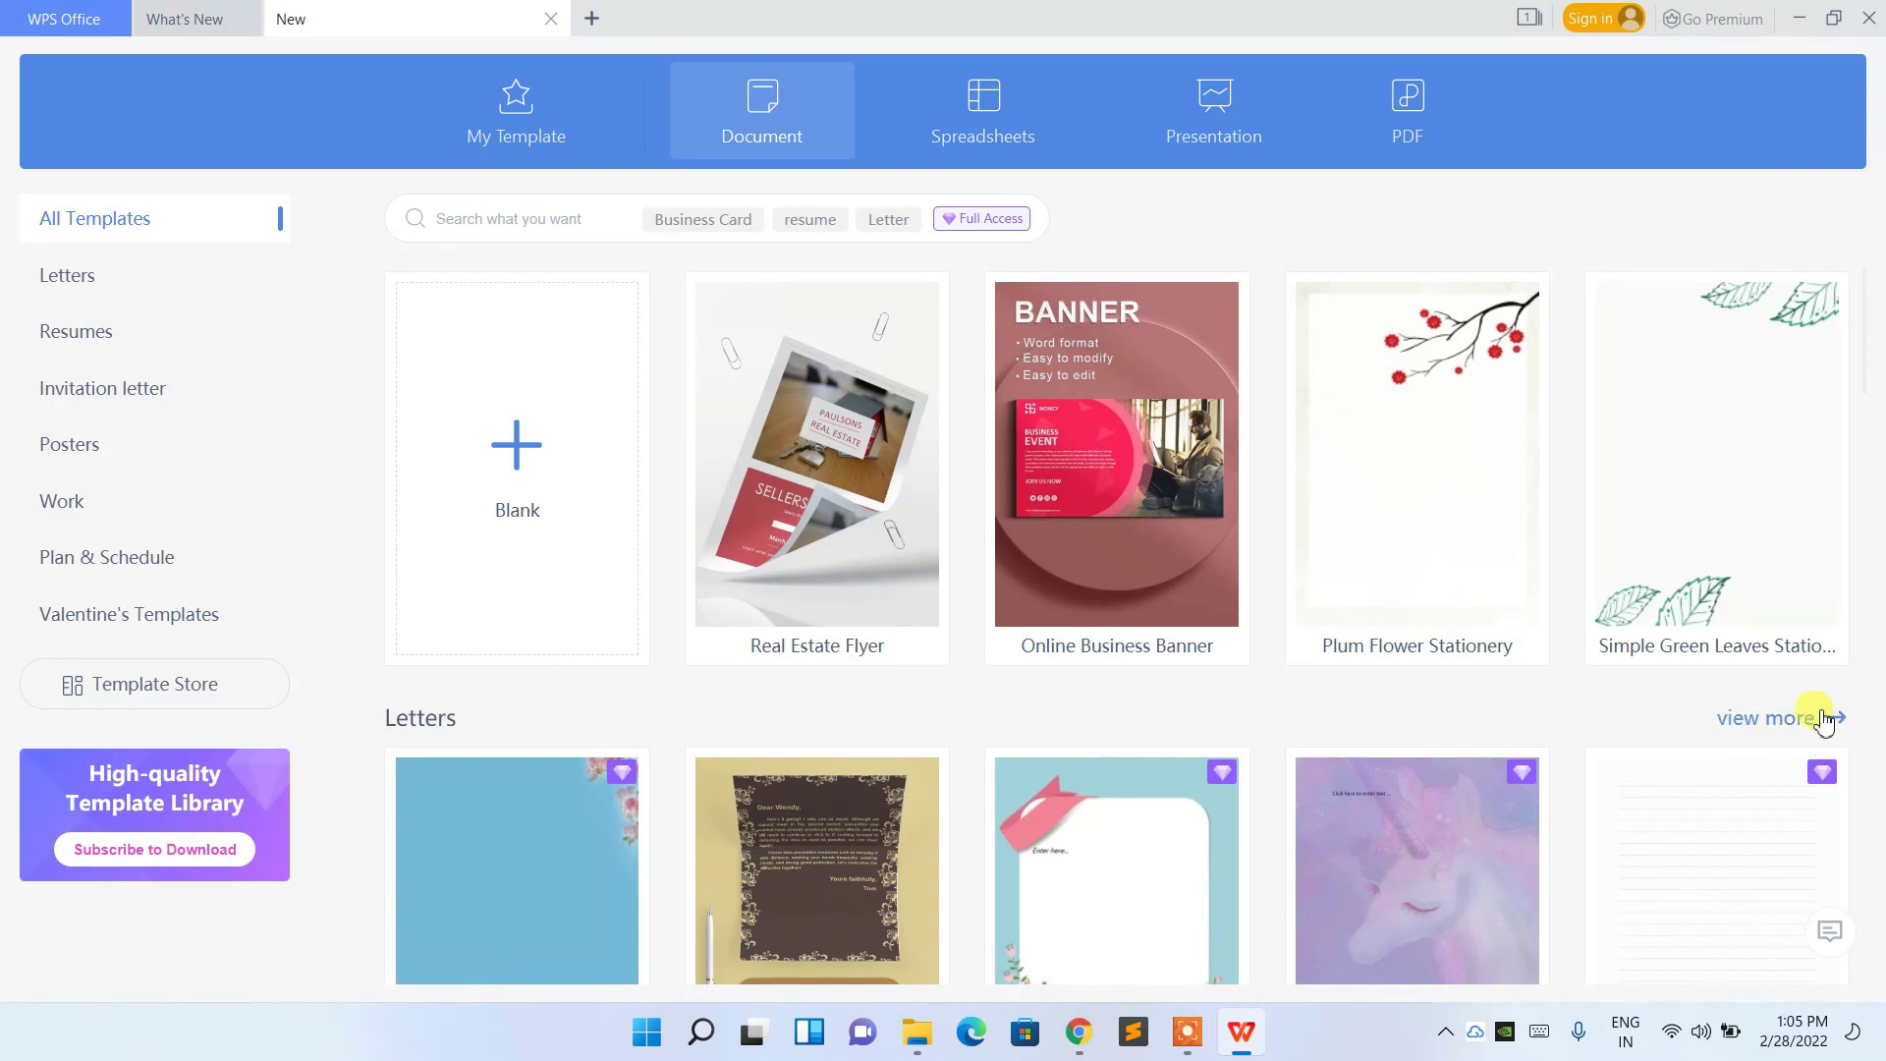
mouse_move(720, 468)
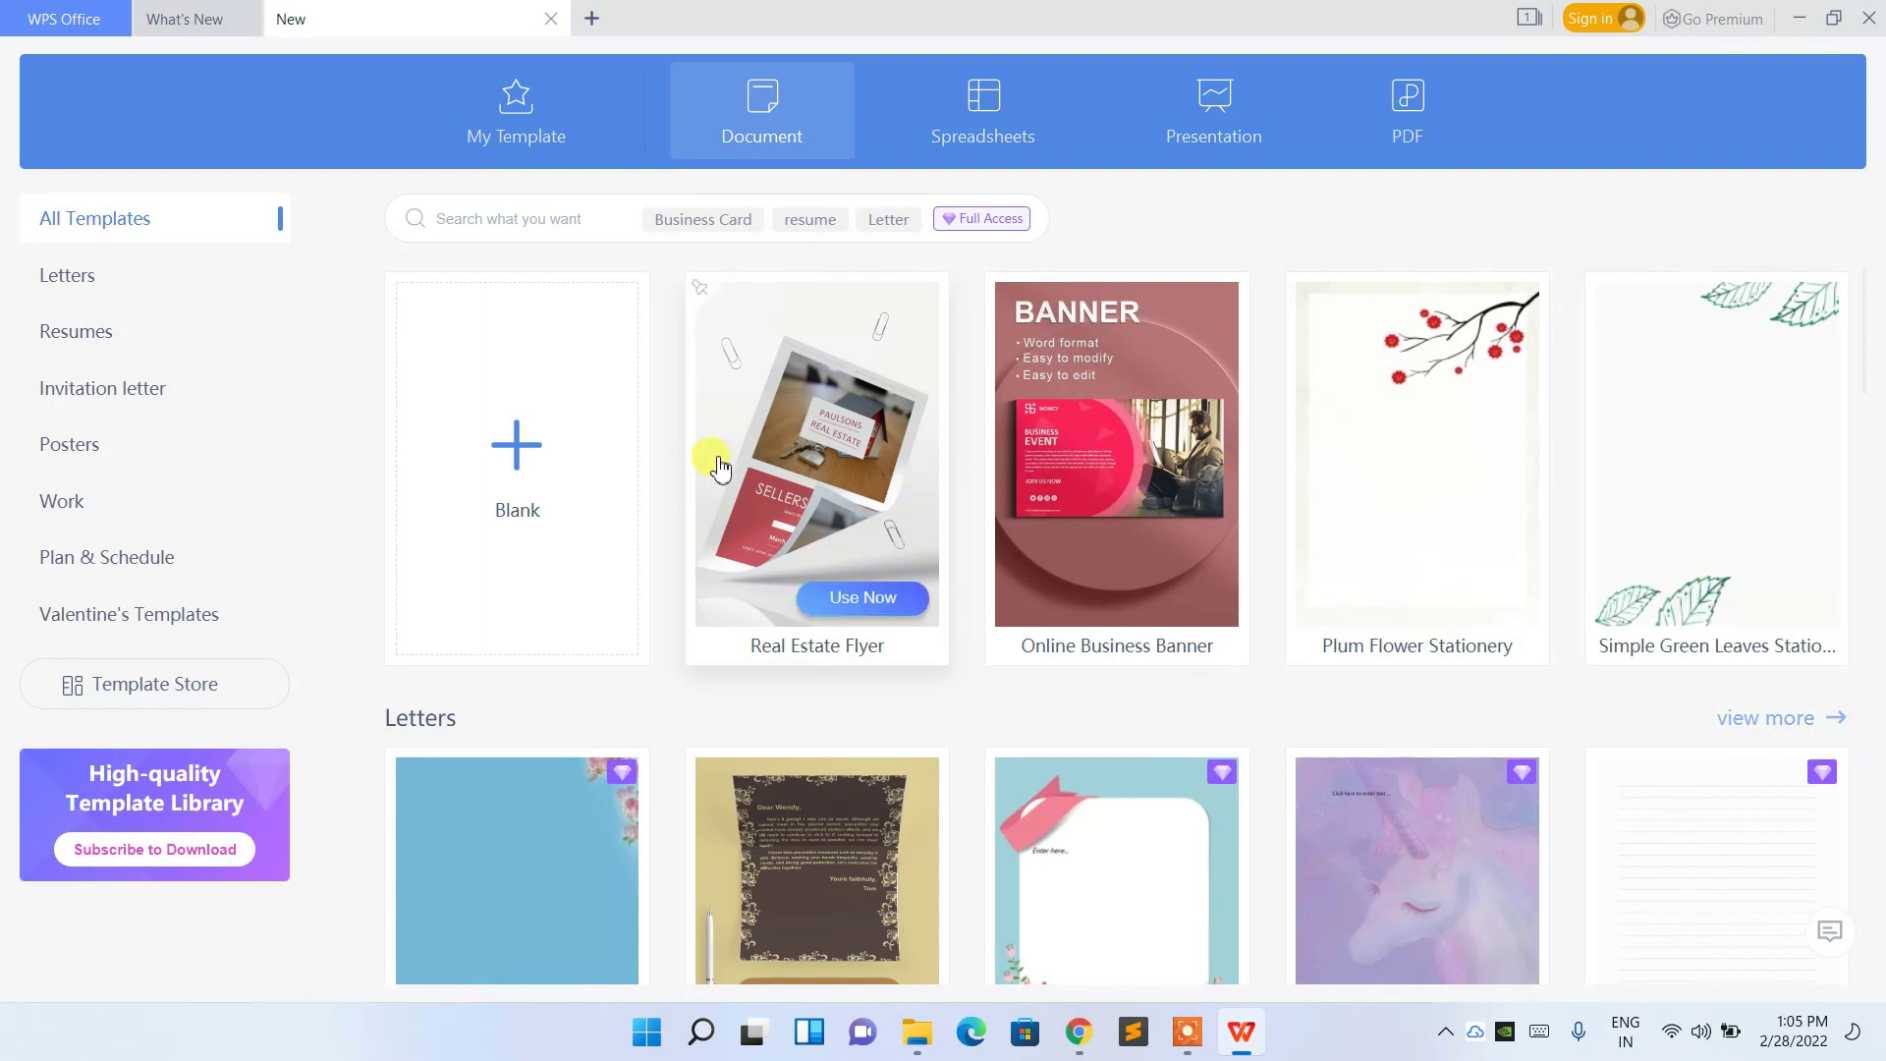
- Write 'Subscribe Geeky Script!!' in a blank document at ~366% zoom, then open Spreadsheets templates
click(521, 487)
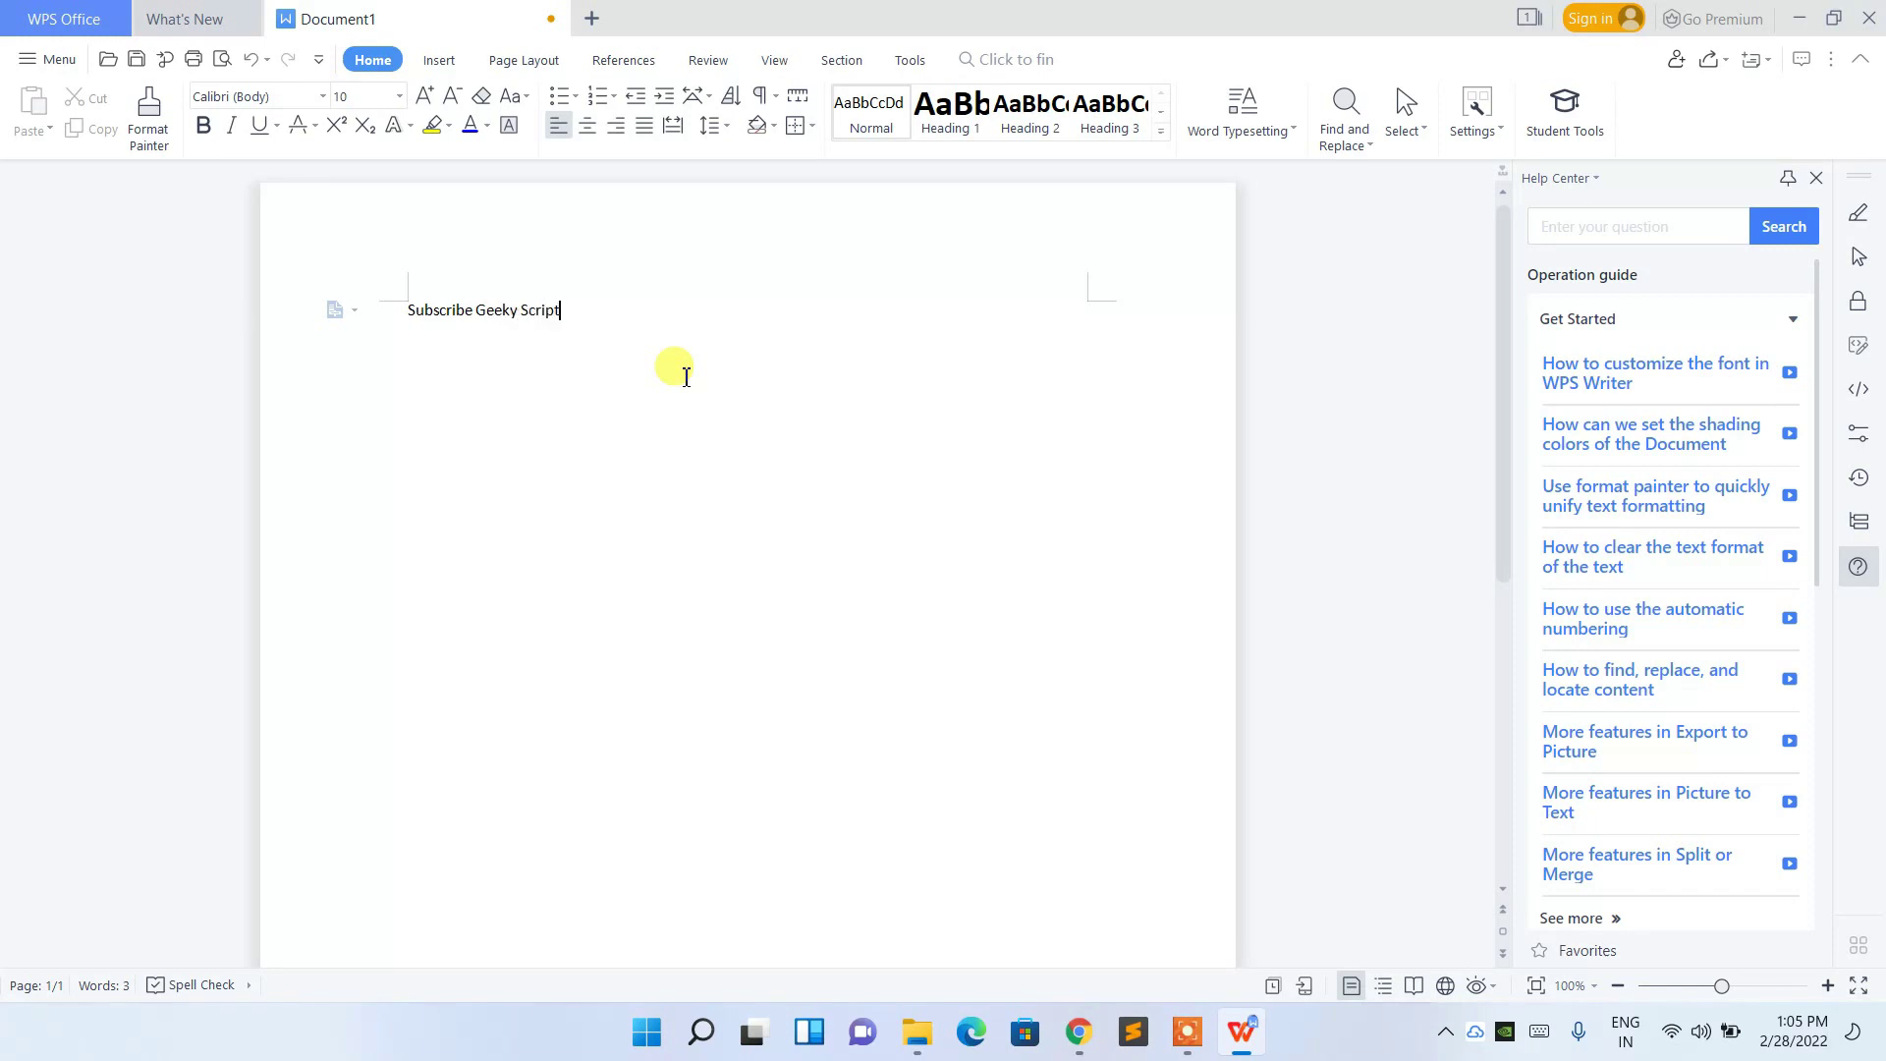
key(ctrl+a)
drag(1721, 986, 1777, 987)
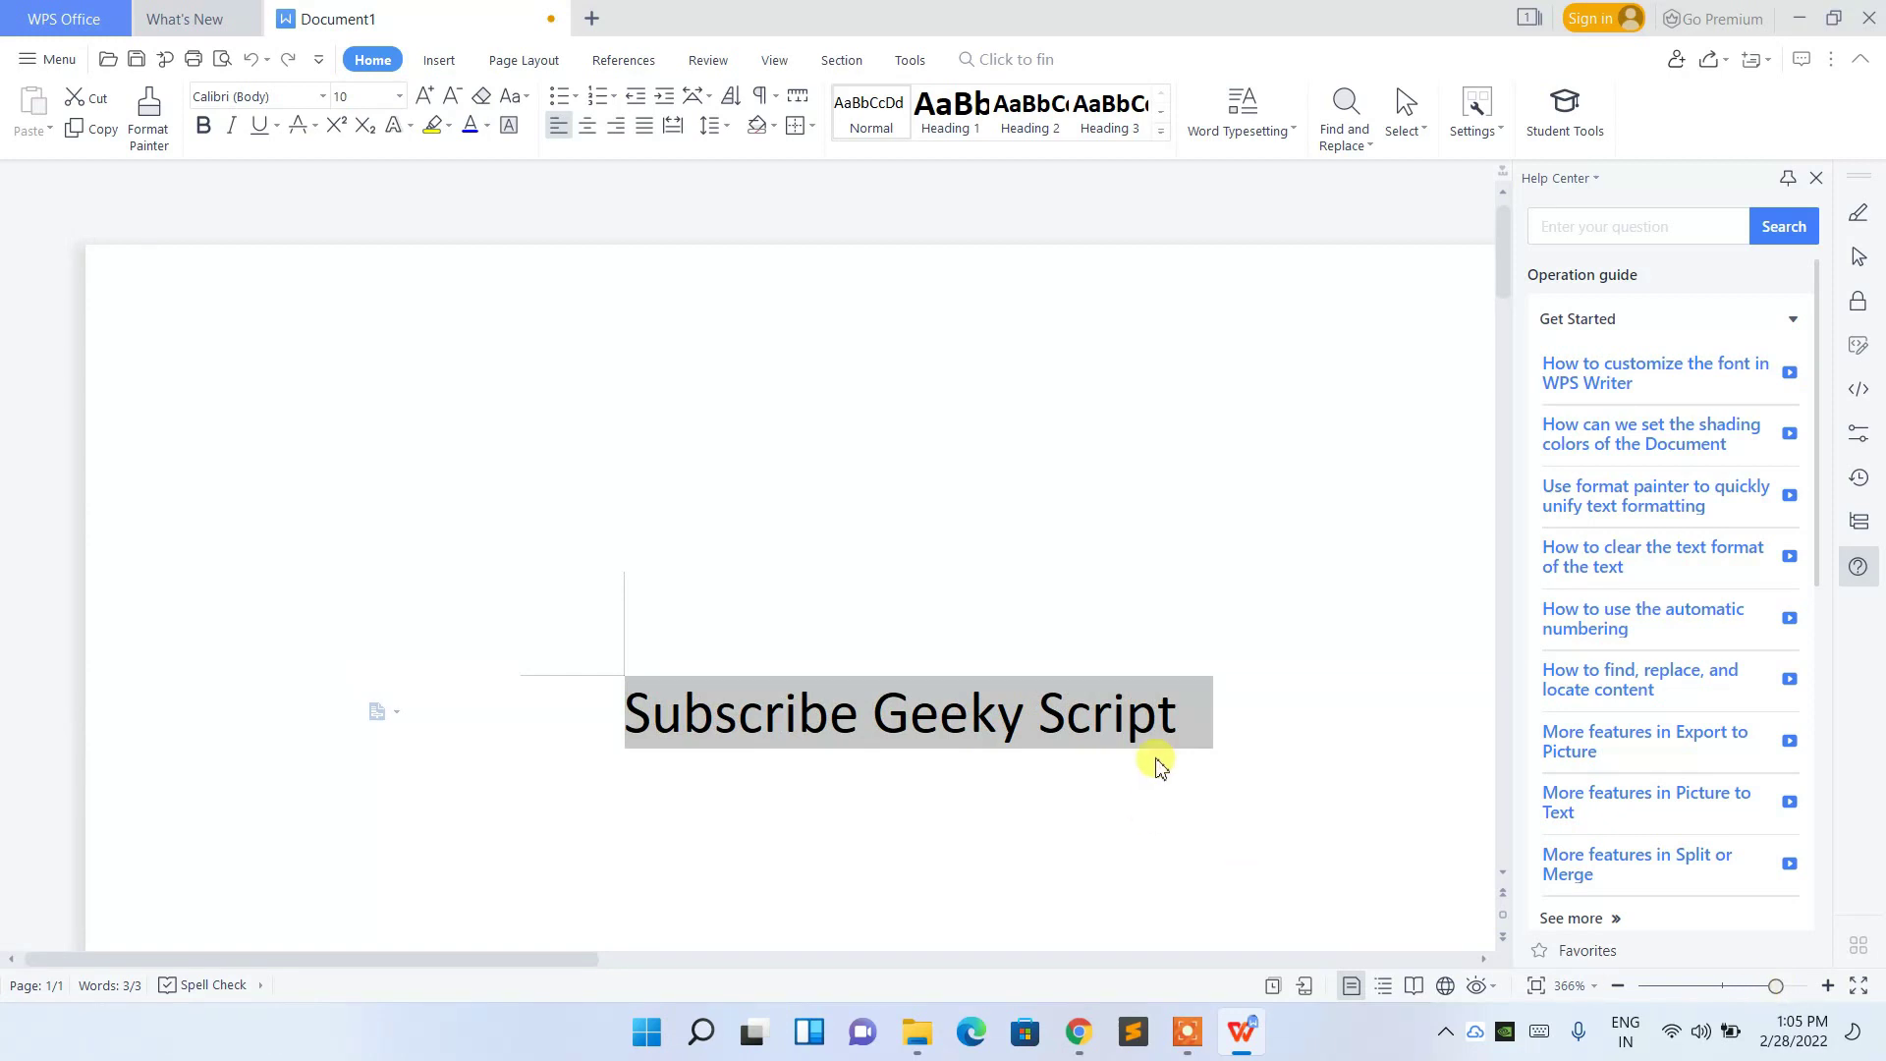
click(1184, 722)
text(!!)
drag(1218, 727, 539, 653)
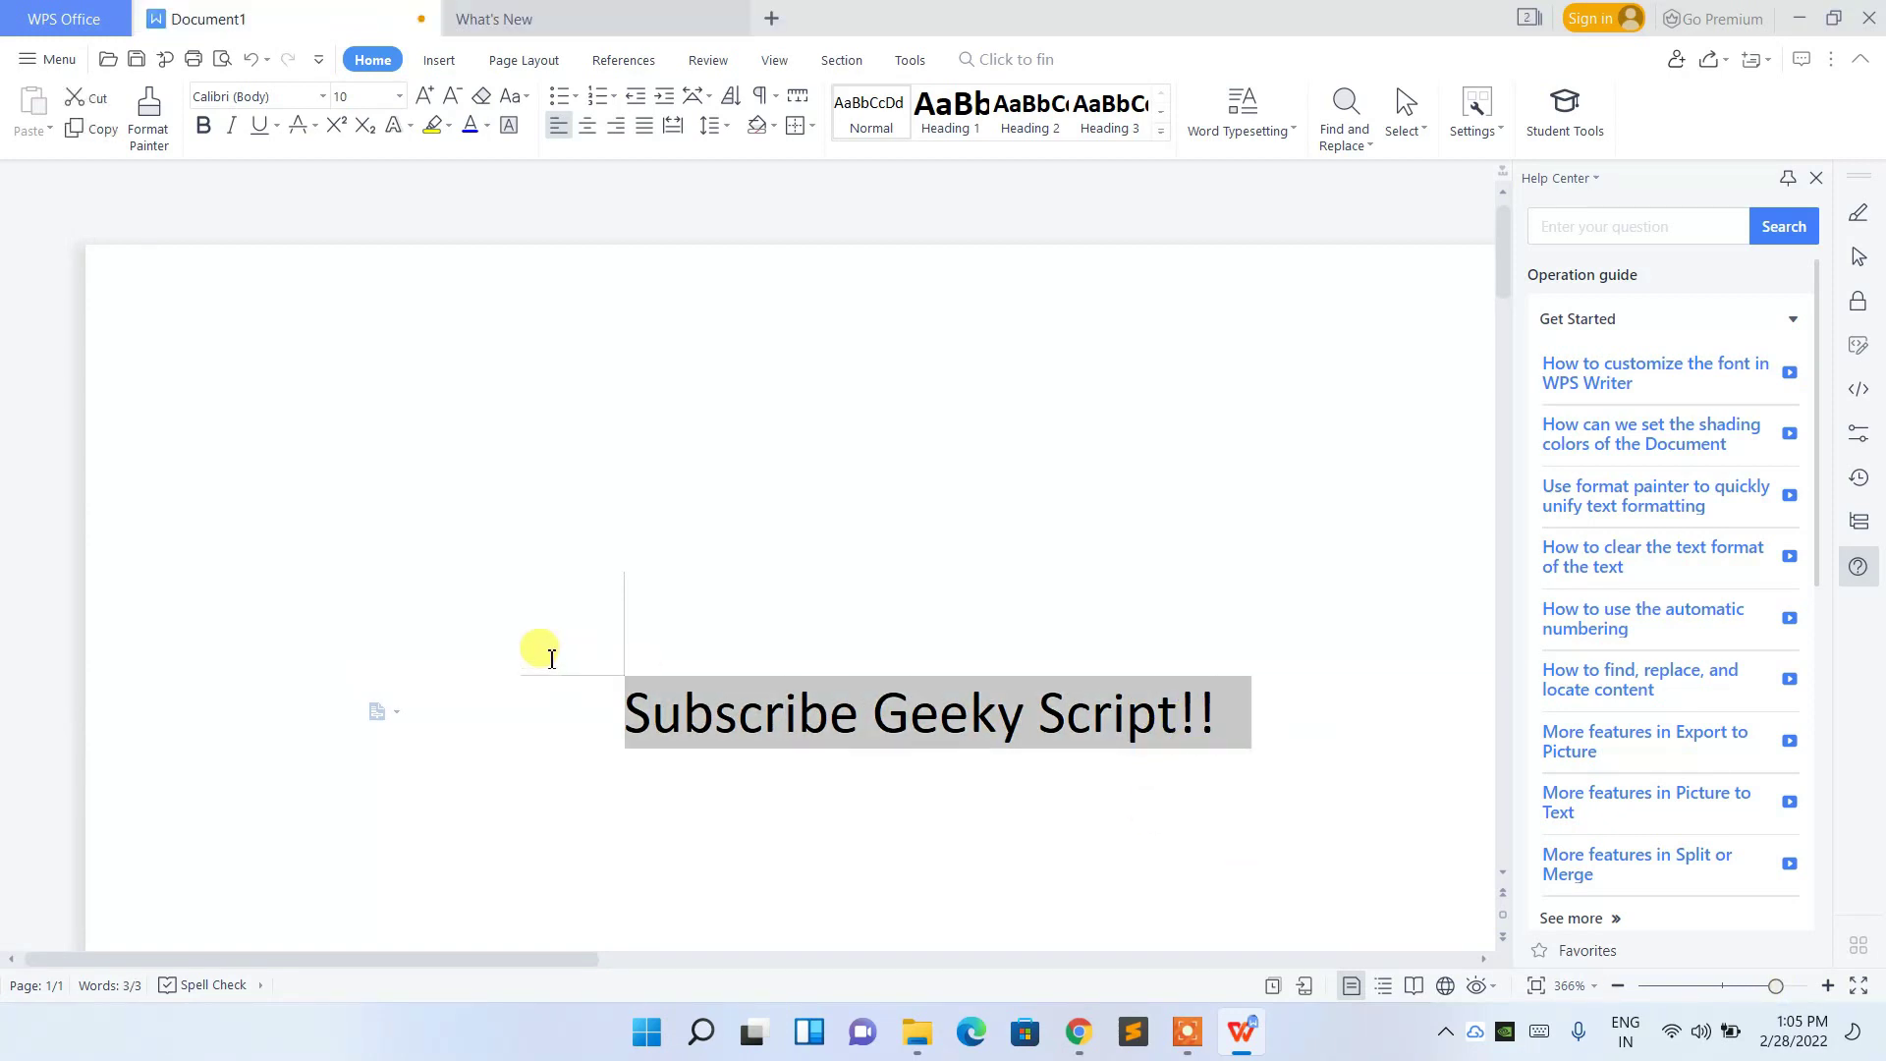
click(96, 12)
click(339, 189)
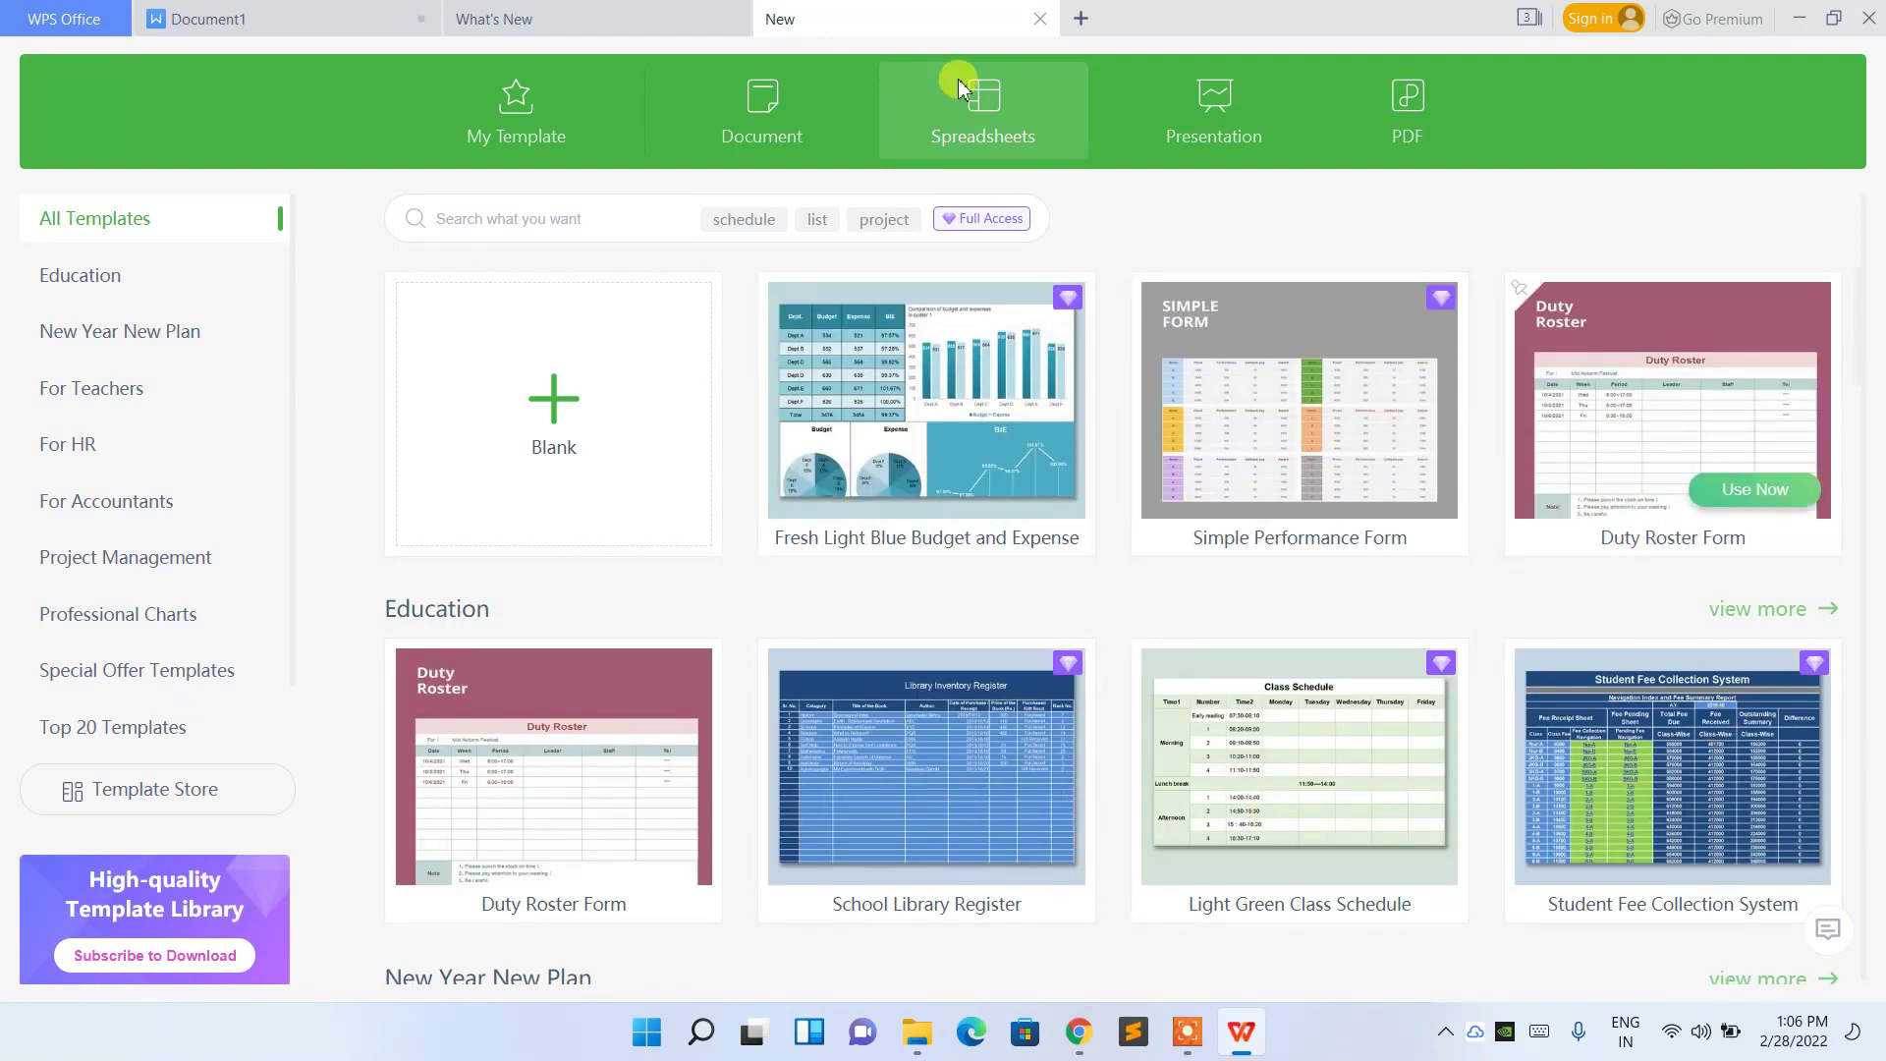
- Open the Presentation template gallery, then return to the WPS Office home page
click(65, 17)
click(464, 196)
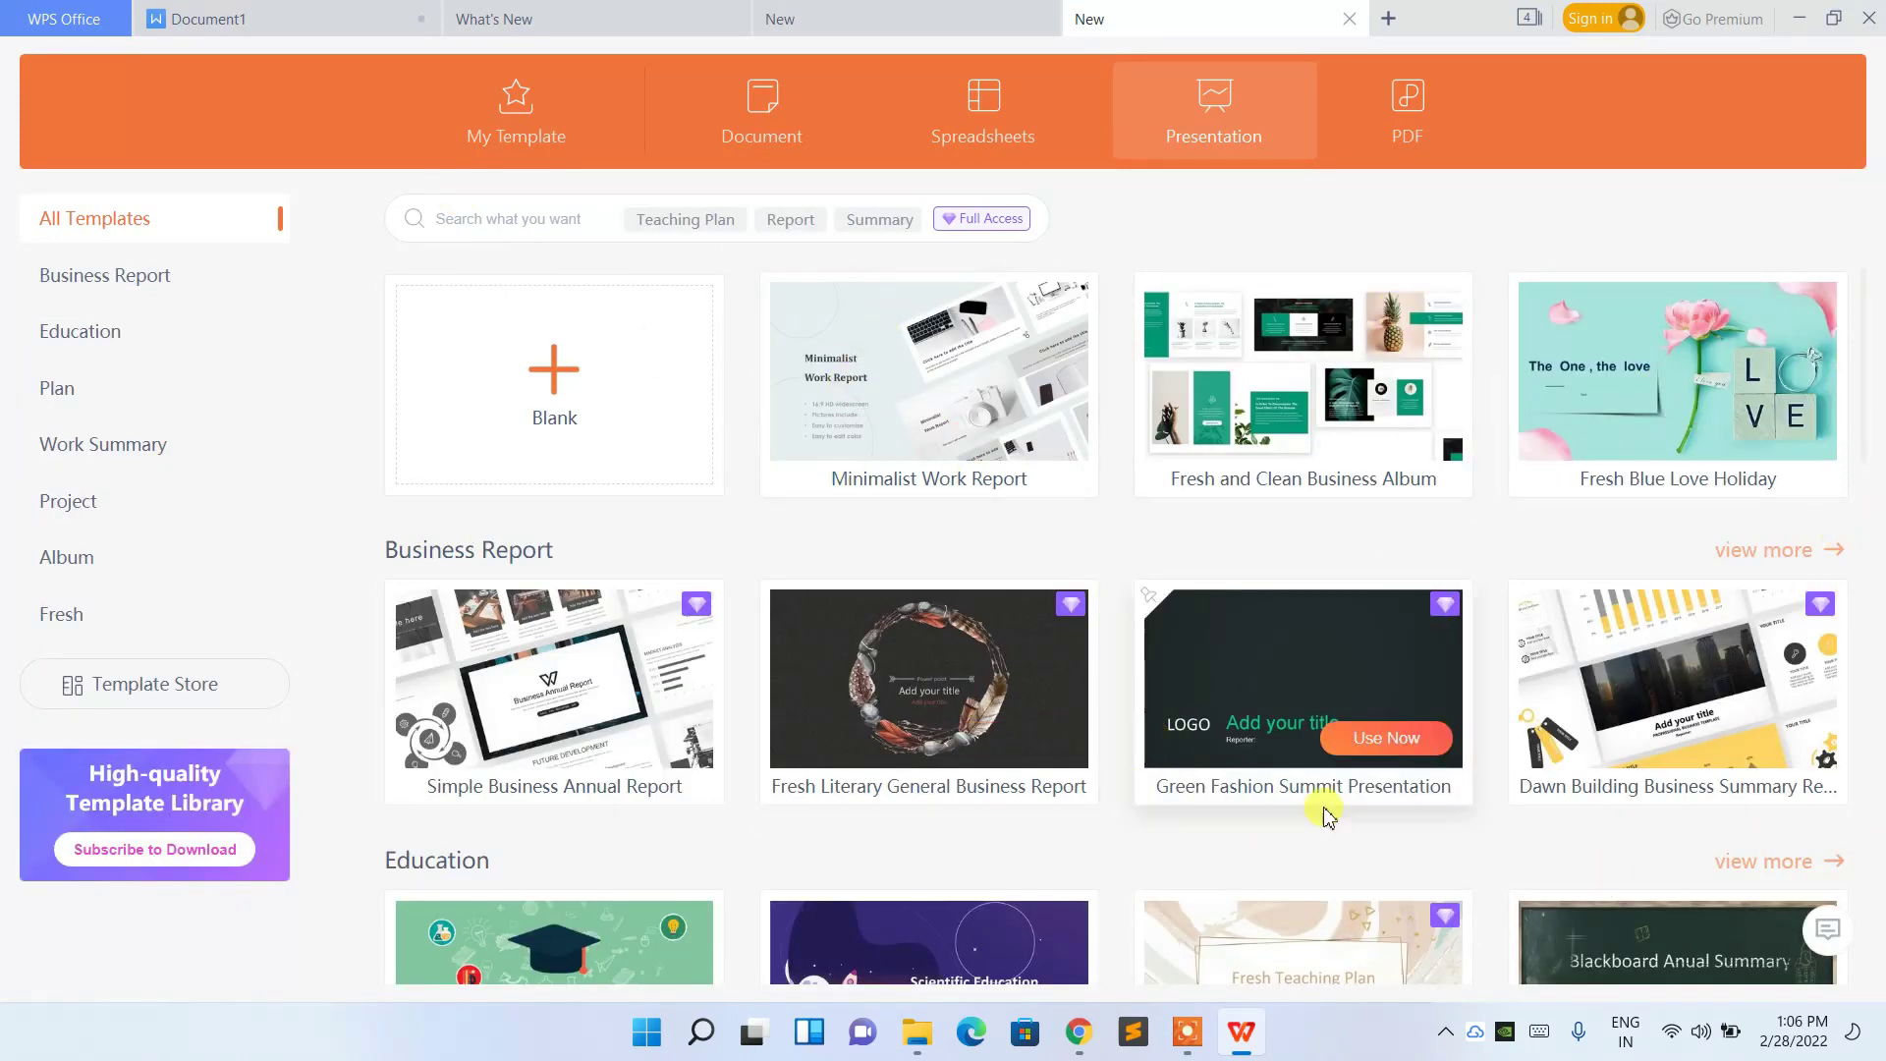
click(27, 14)
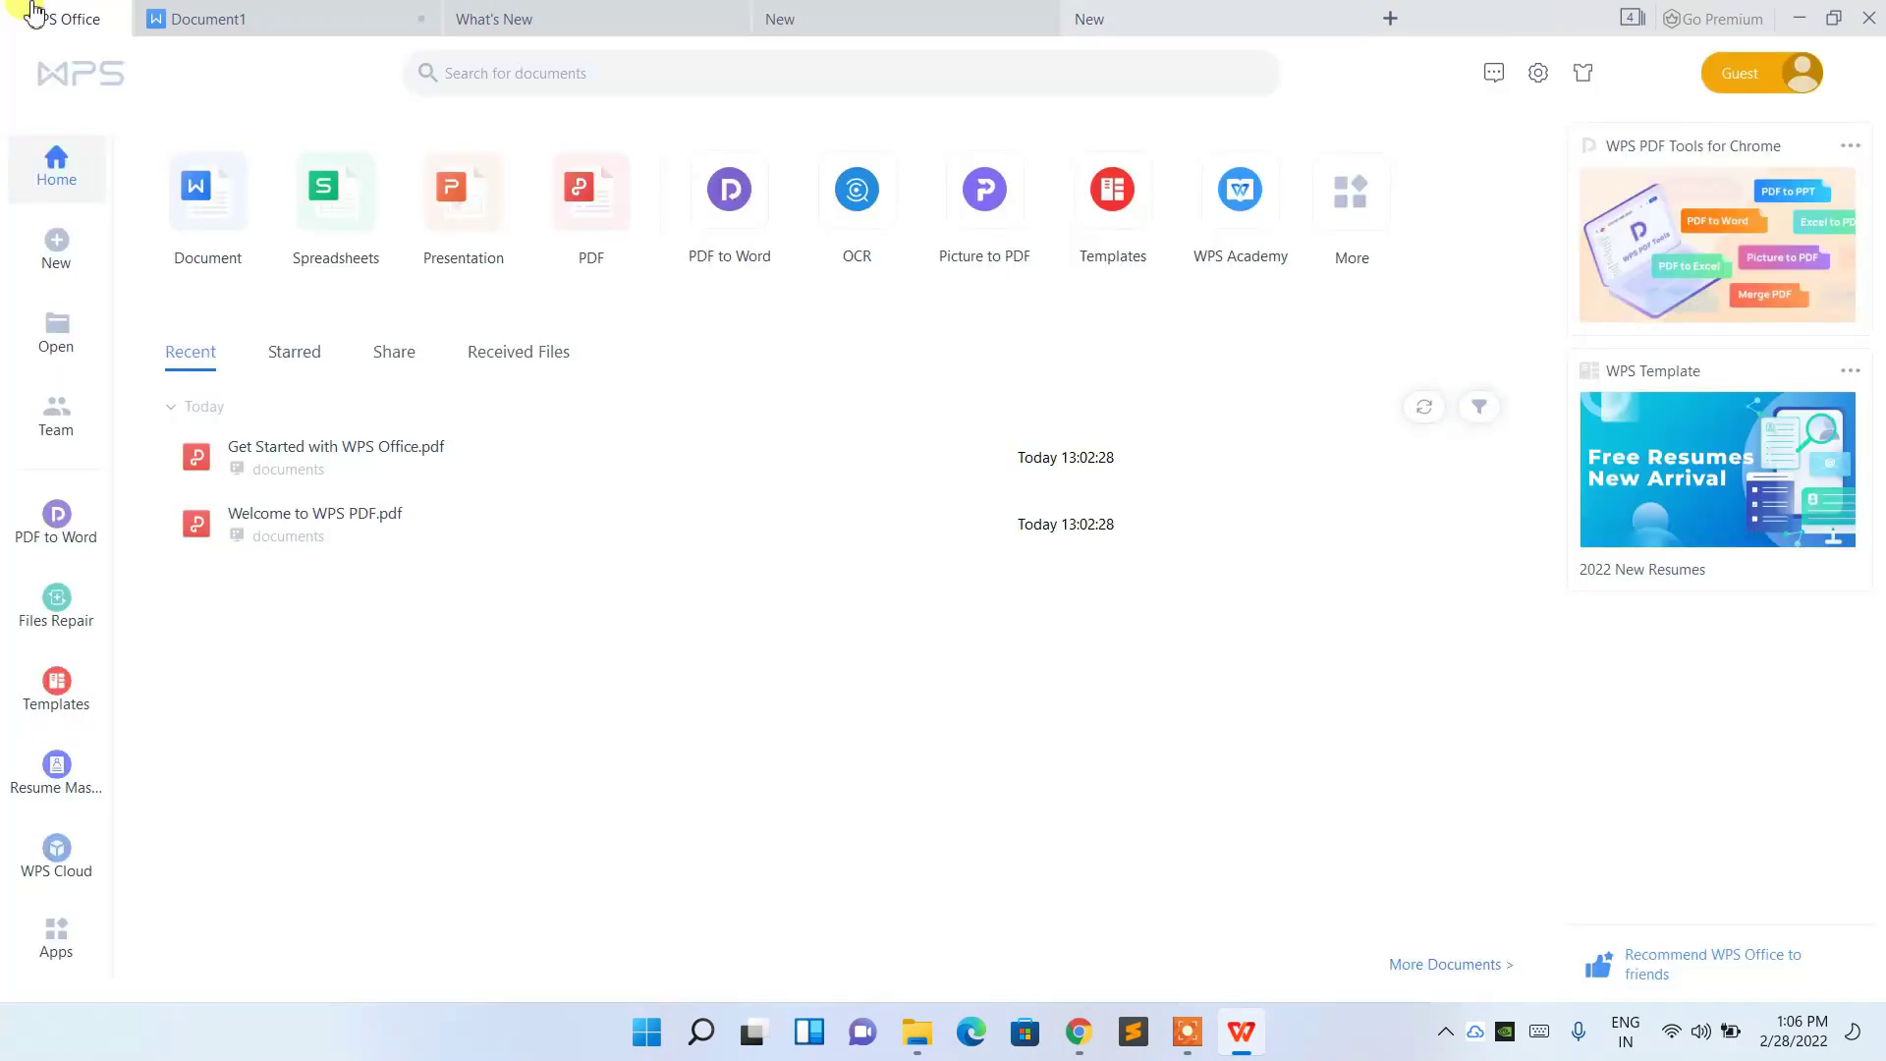
- Open the PDF creation page, then return to the WPS Office home page
click(590, 207)
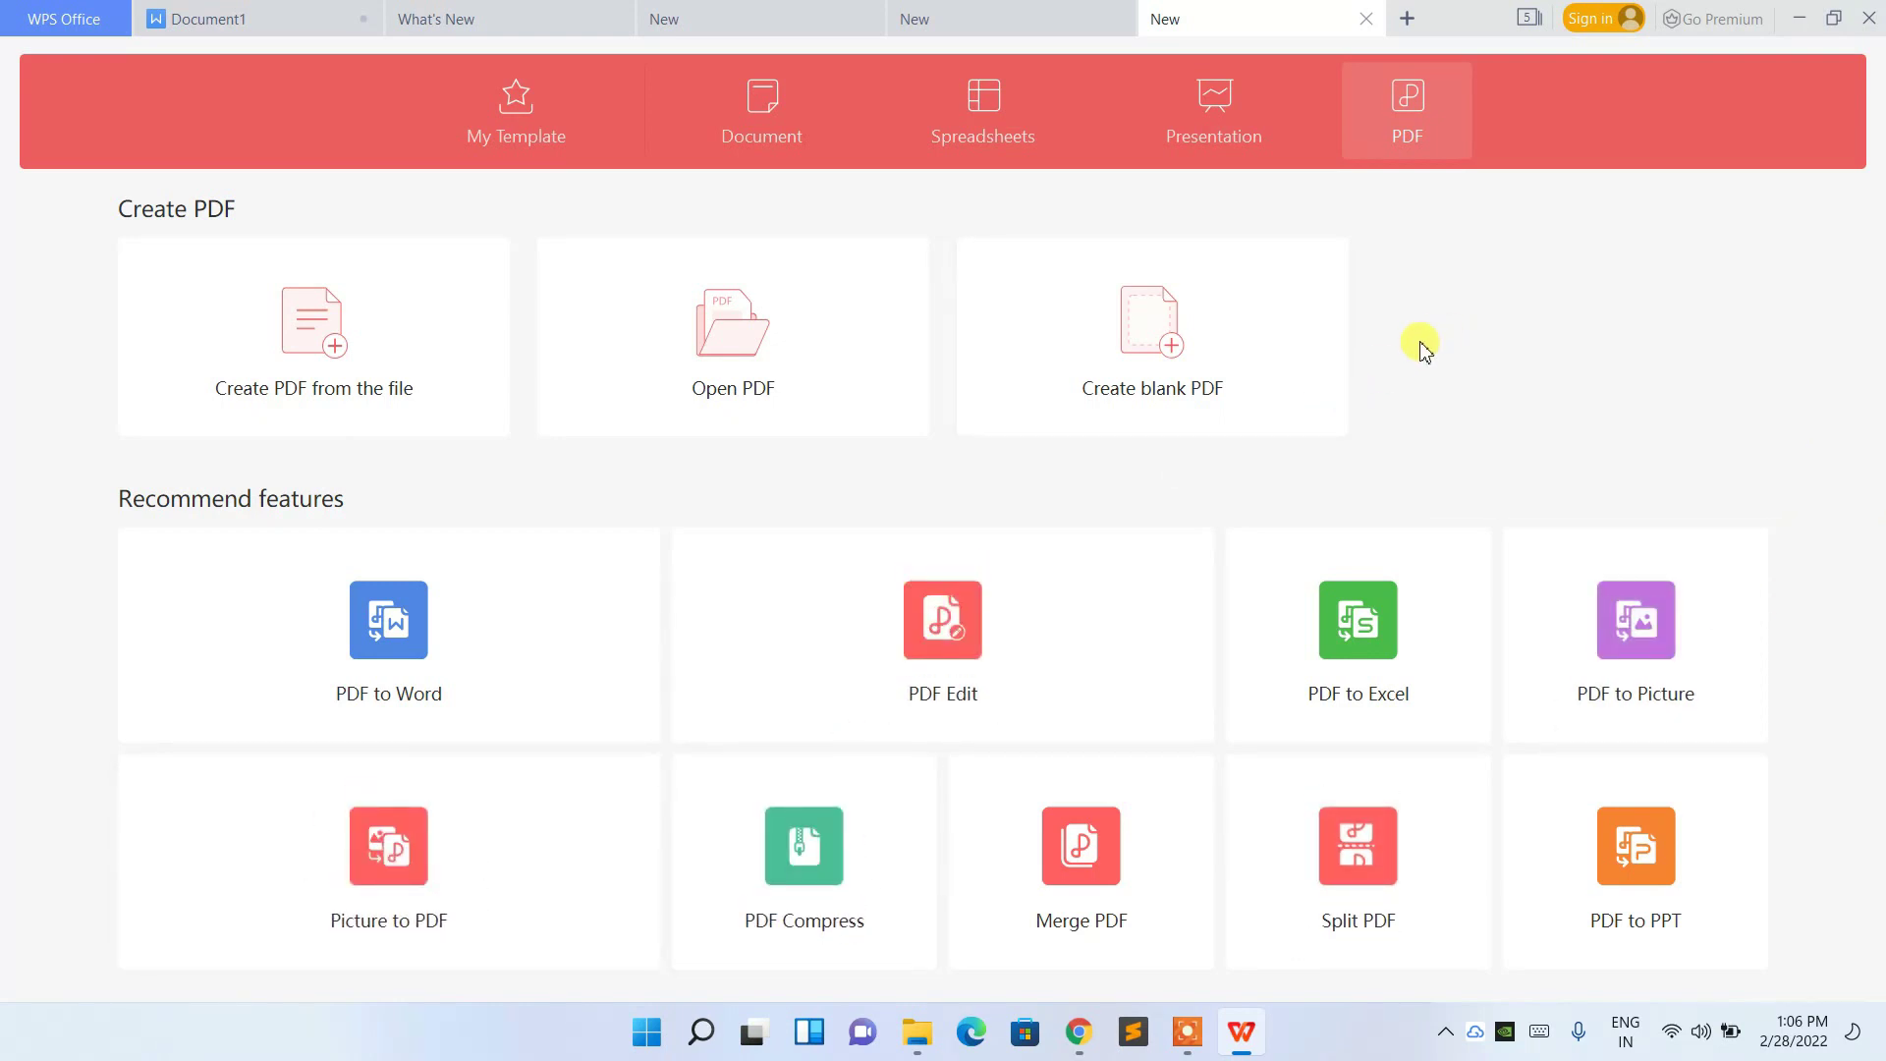
click(87, 14)
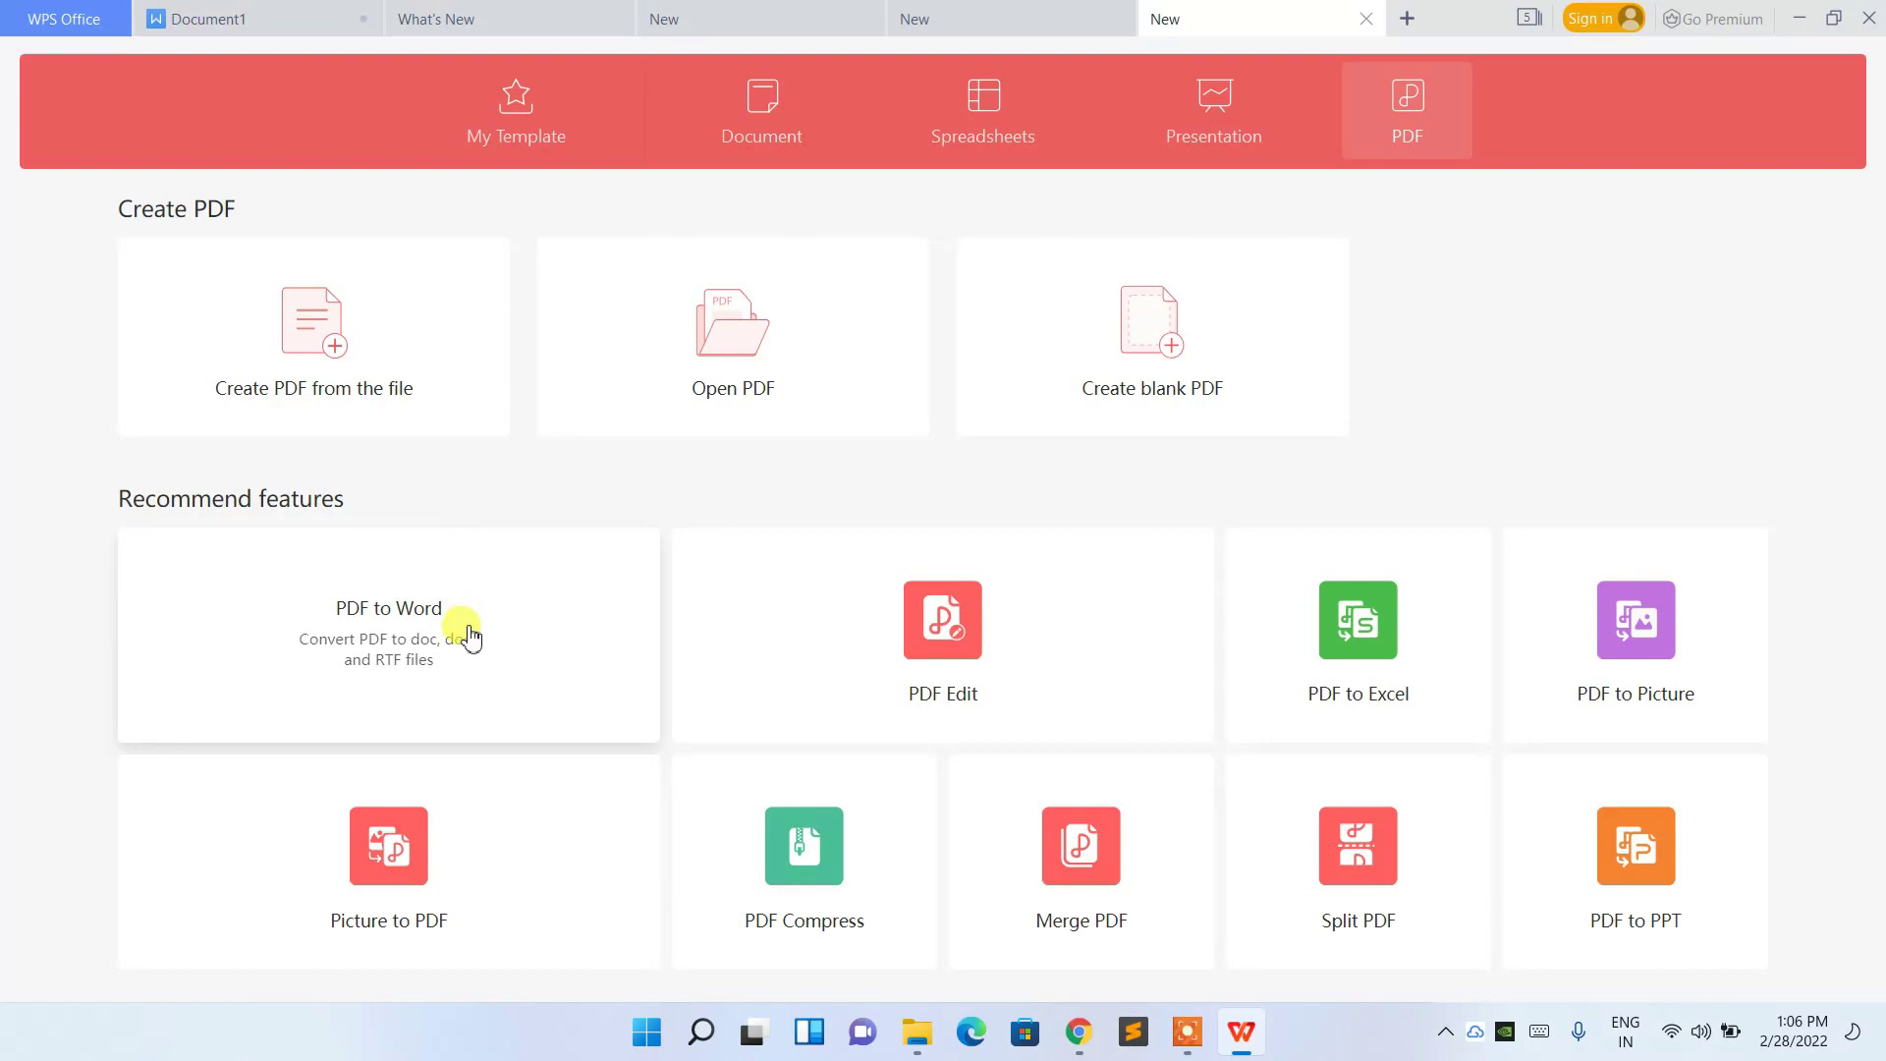
click(88, 17)
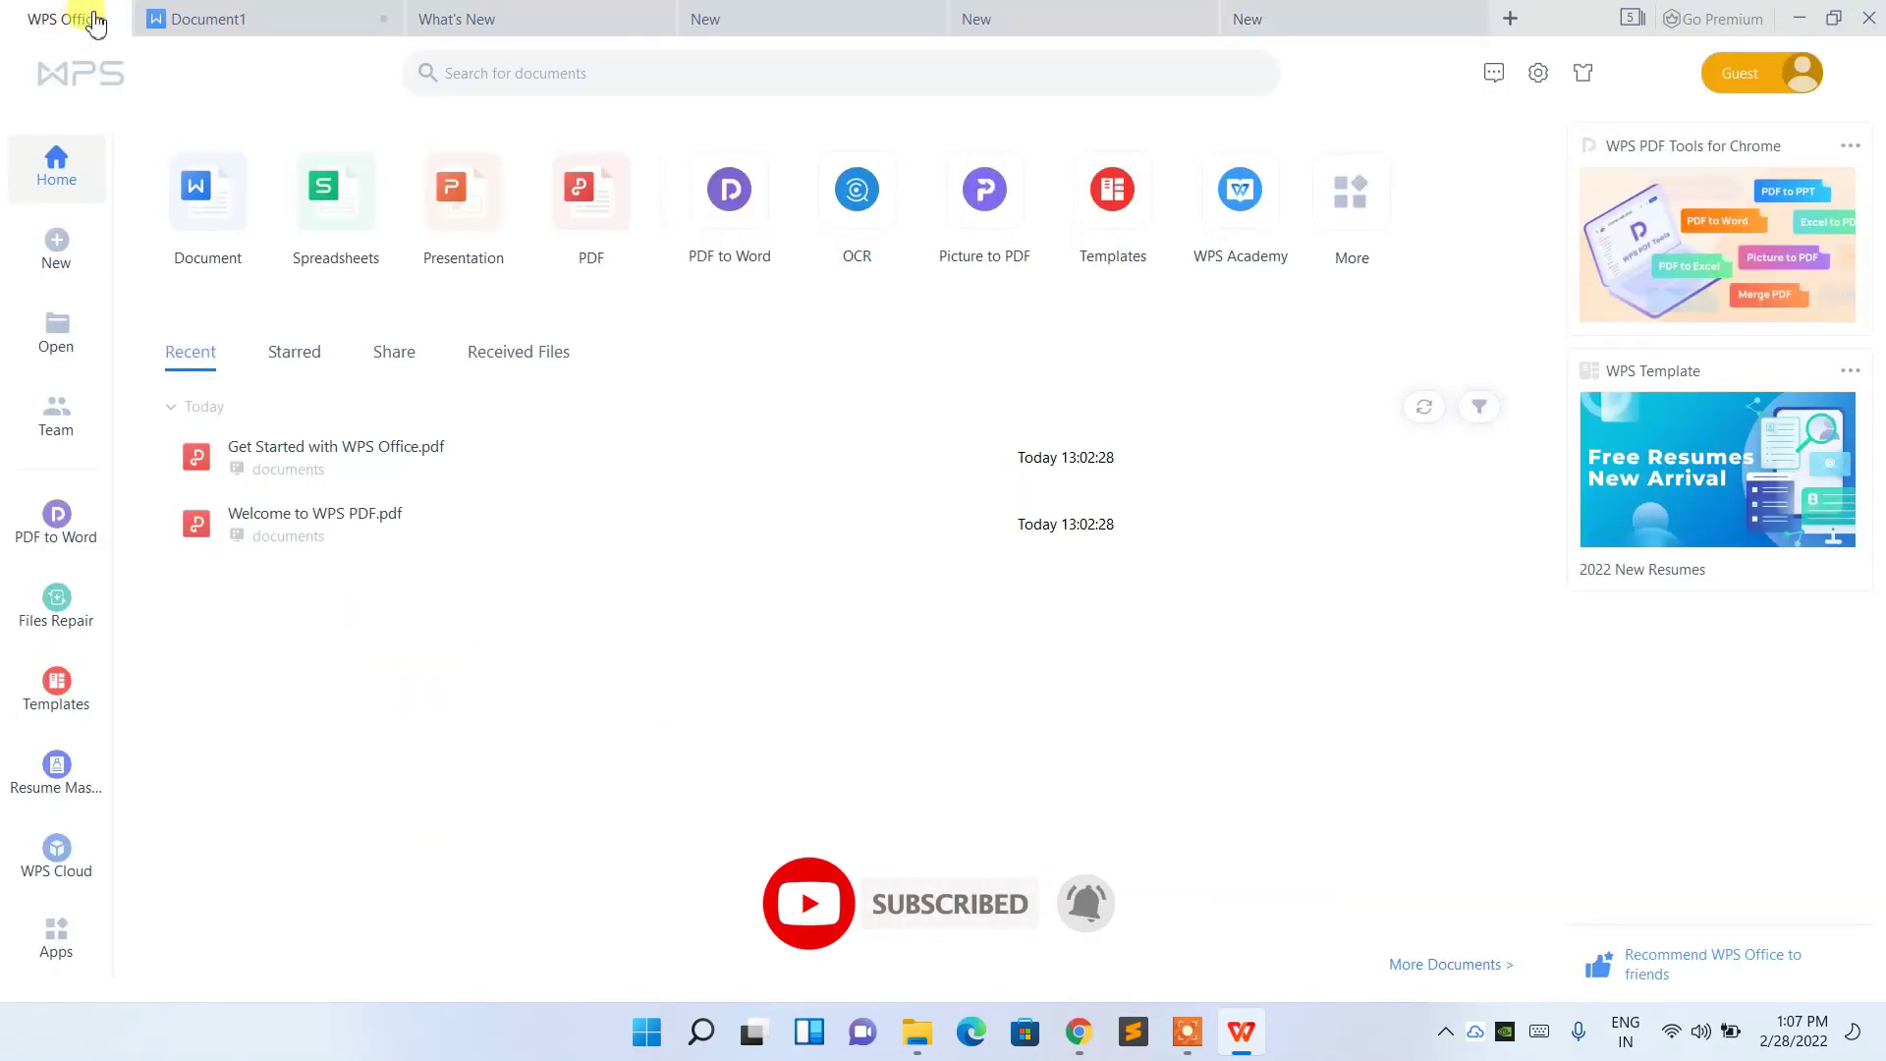